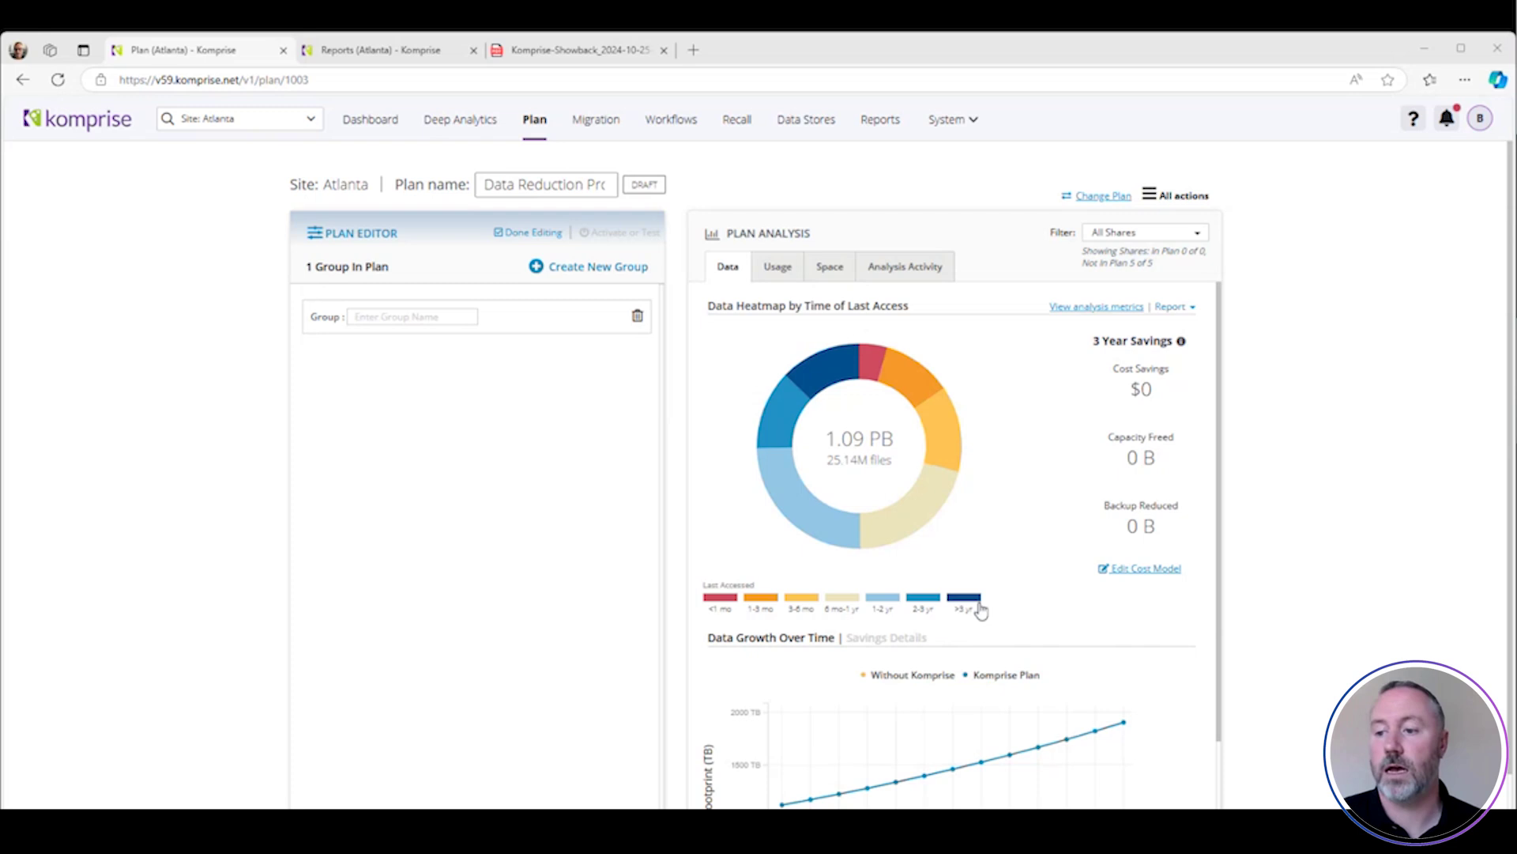
- Show the Atlanta plan's Usage breakdowns by time of last access
mouse_move(822, 385)
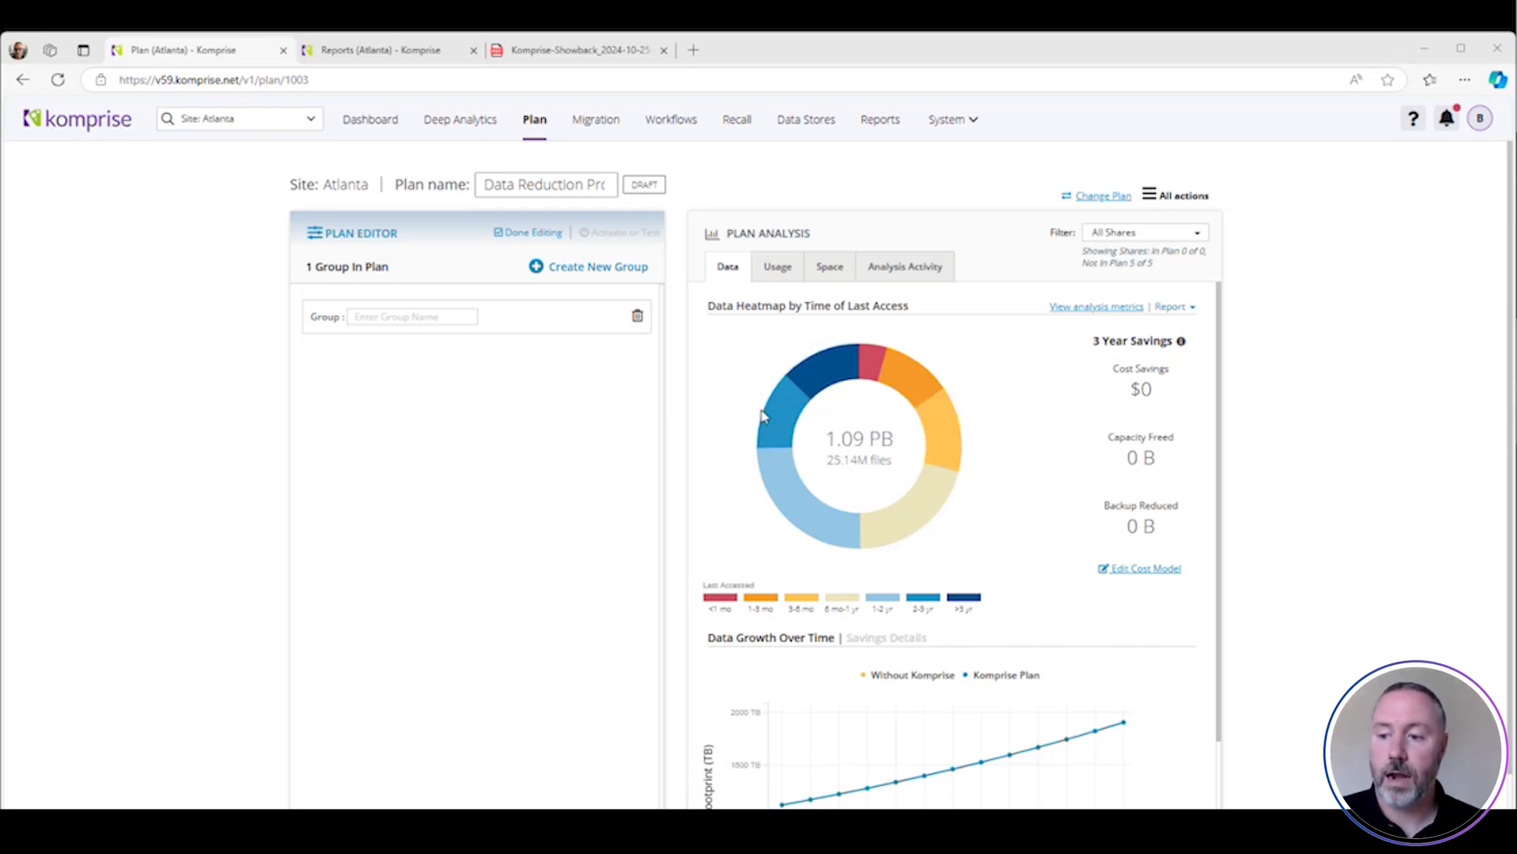
mouse_move(775, 423)
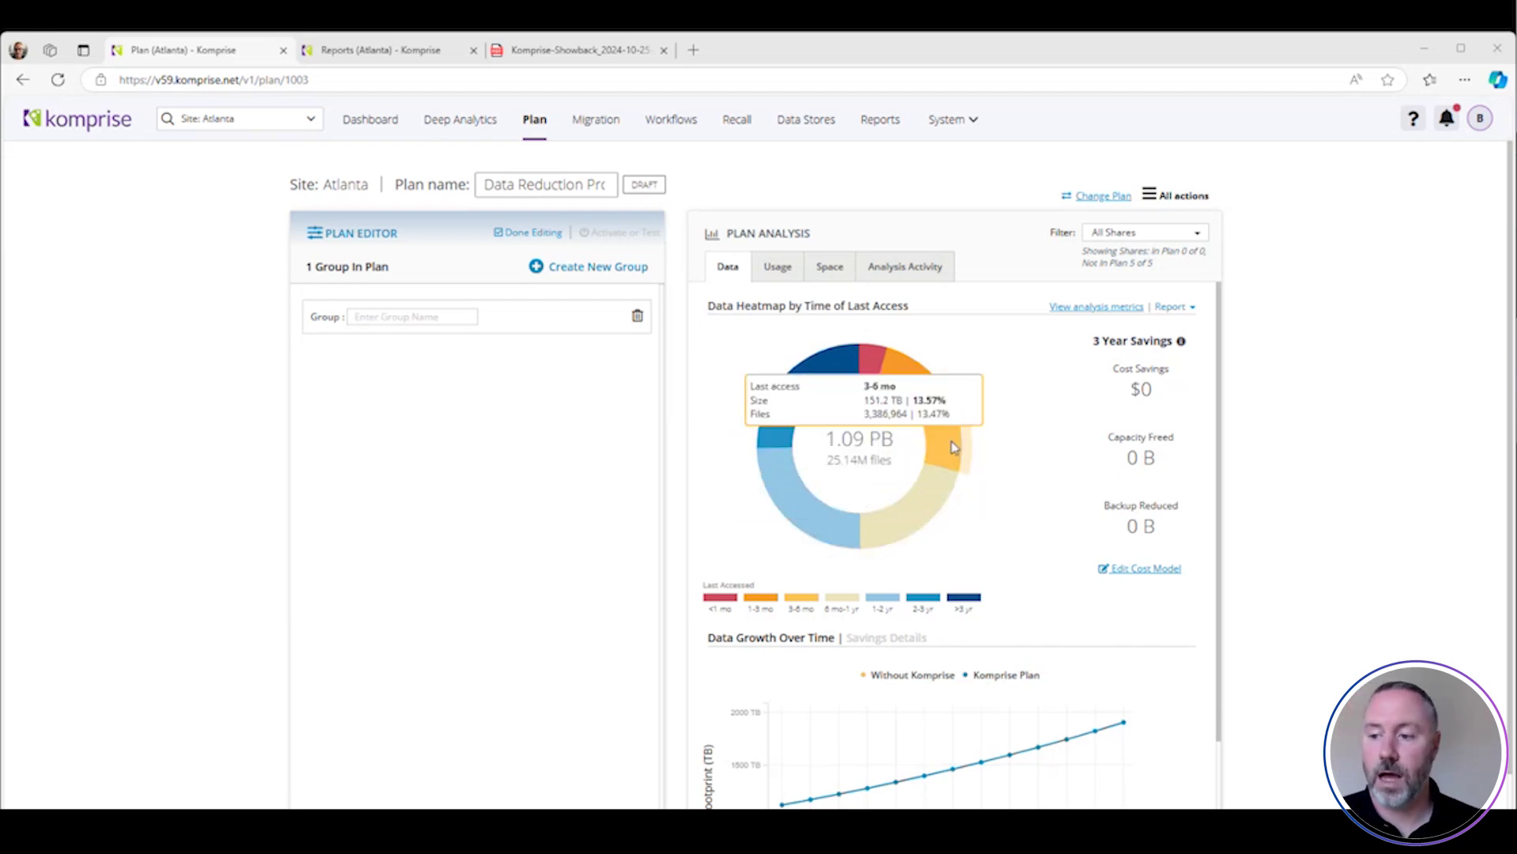
mouse_move(916, 383)
mouse_move(881, 361)
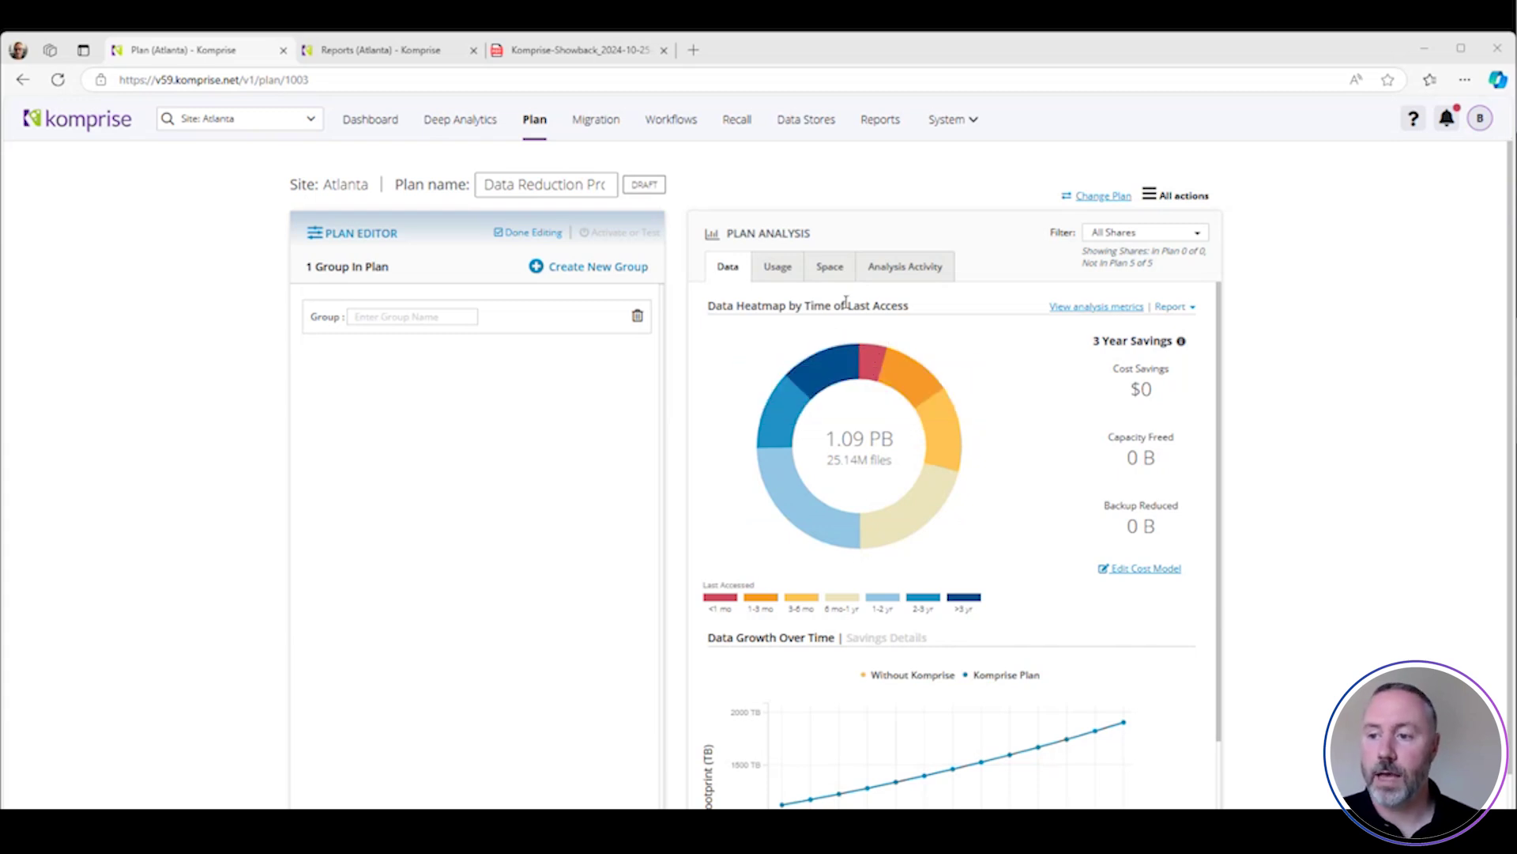
left_click(781, 268)
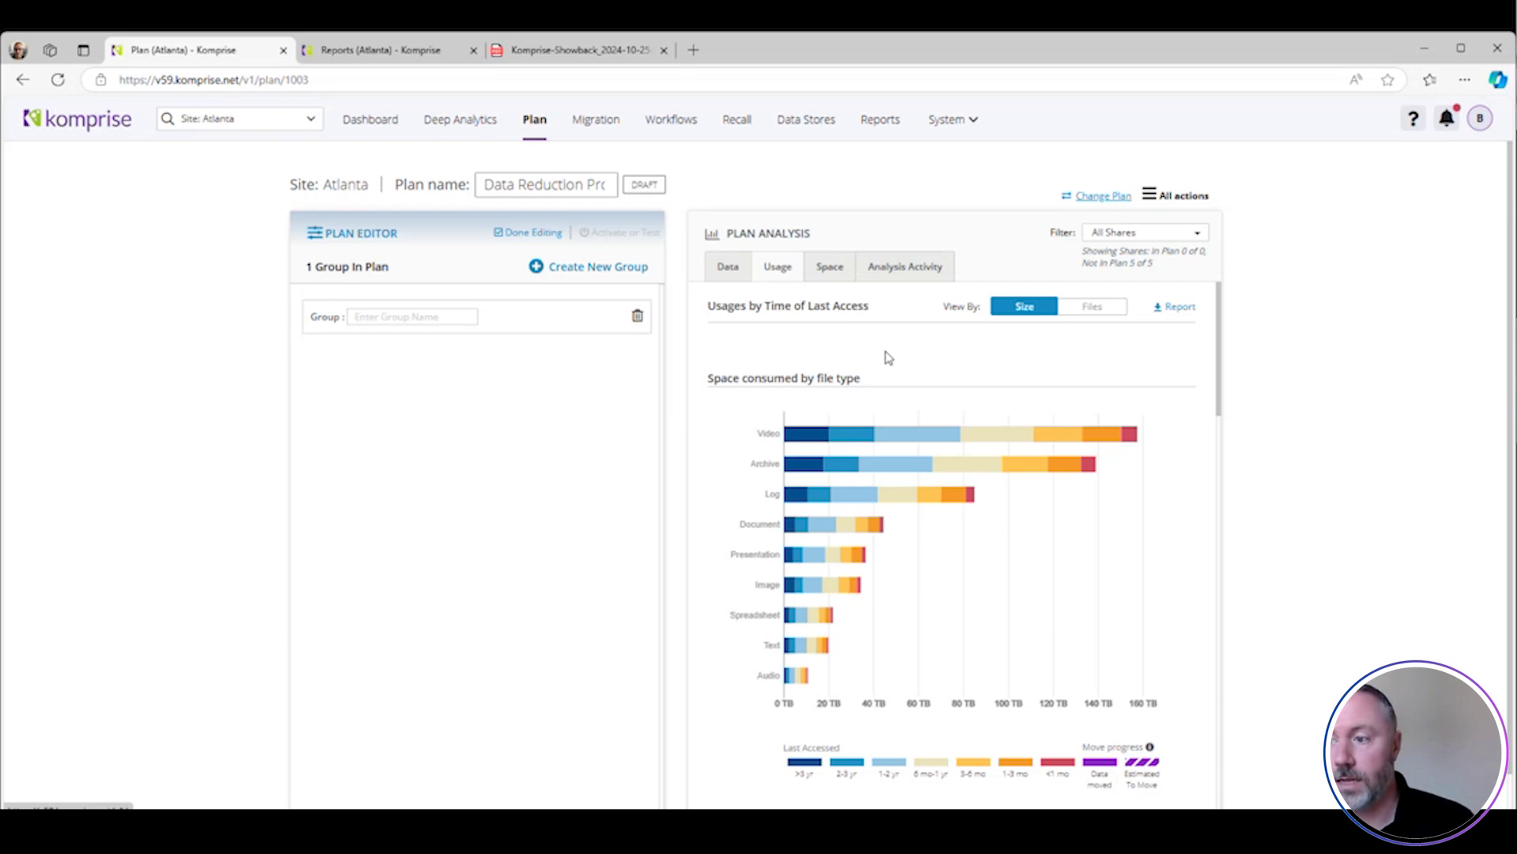
- Count the usage charts by number of files and review the size, owner, group, directory and share breakdowns
left_click(1097, 308)
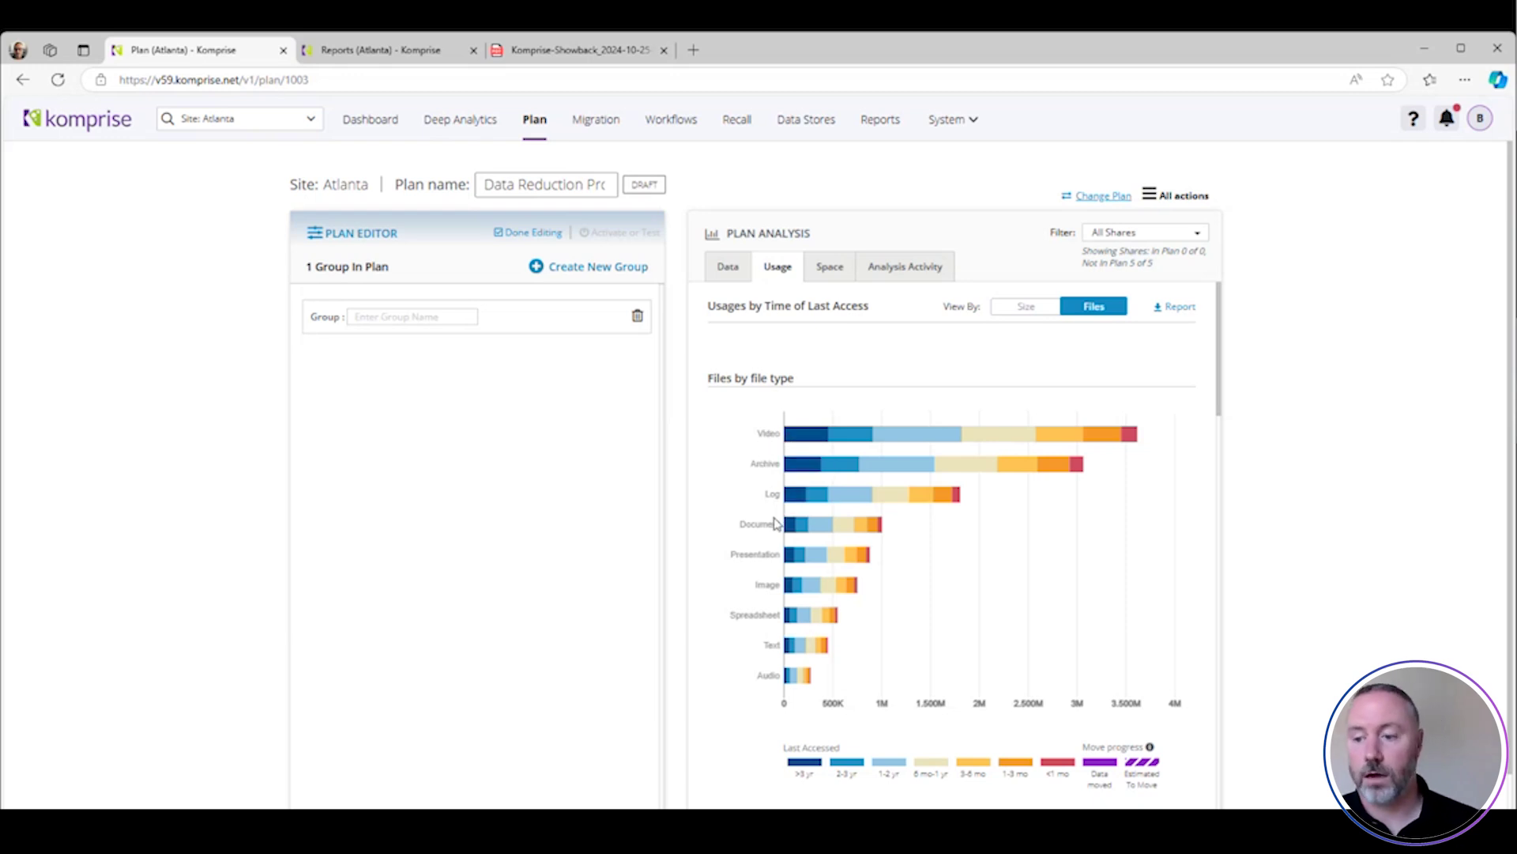
scroll(729, 615, "down", 5)
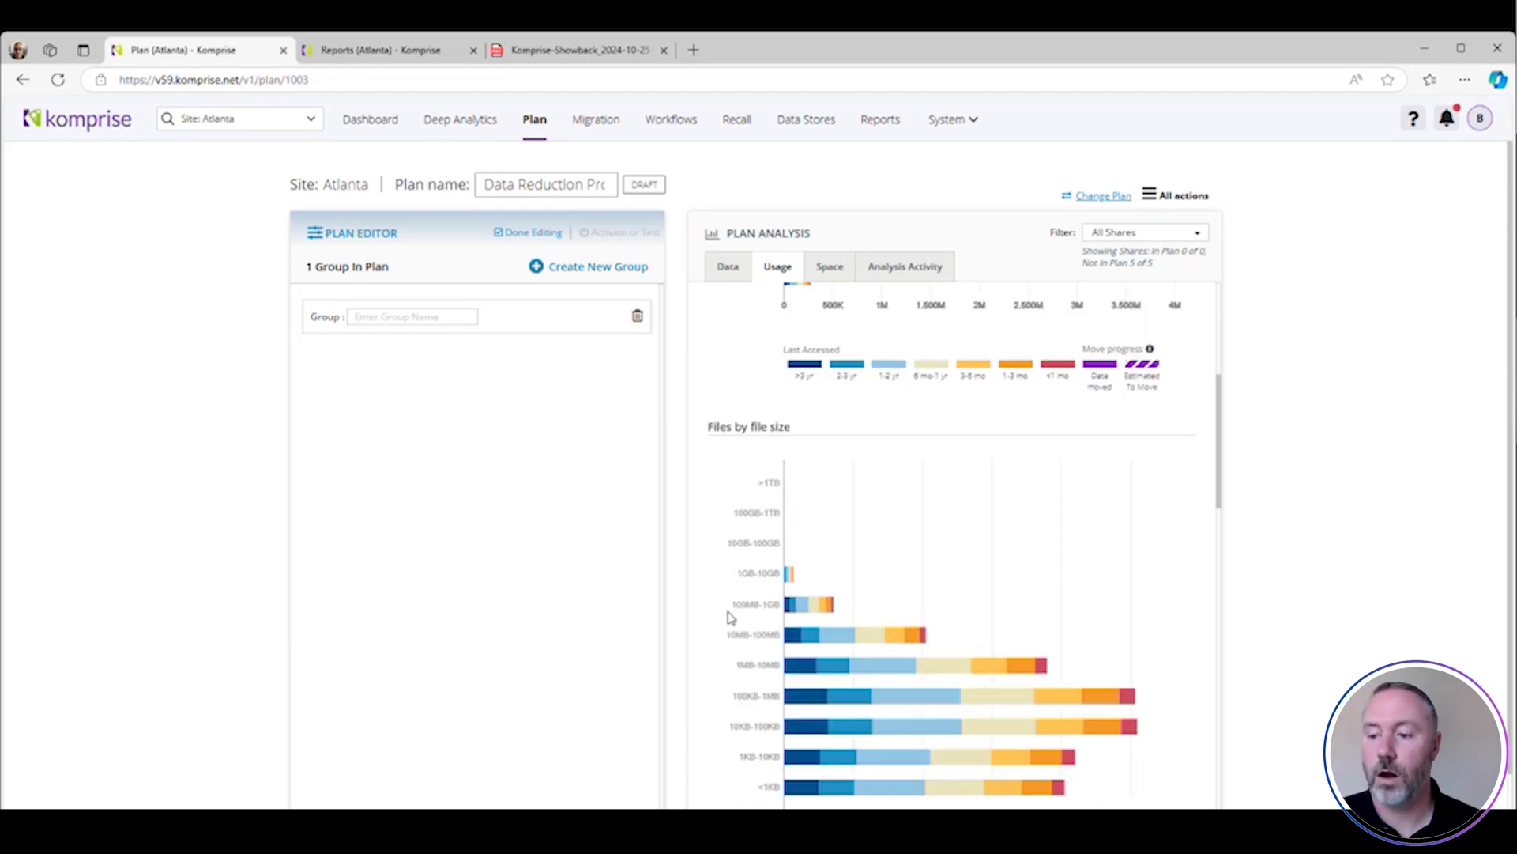
scroll(729, 618, "down", 2)
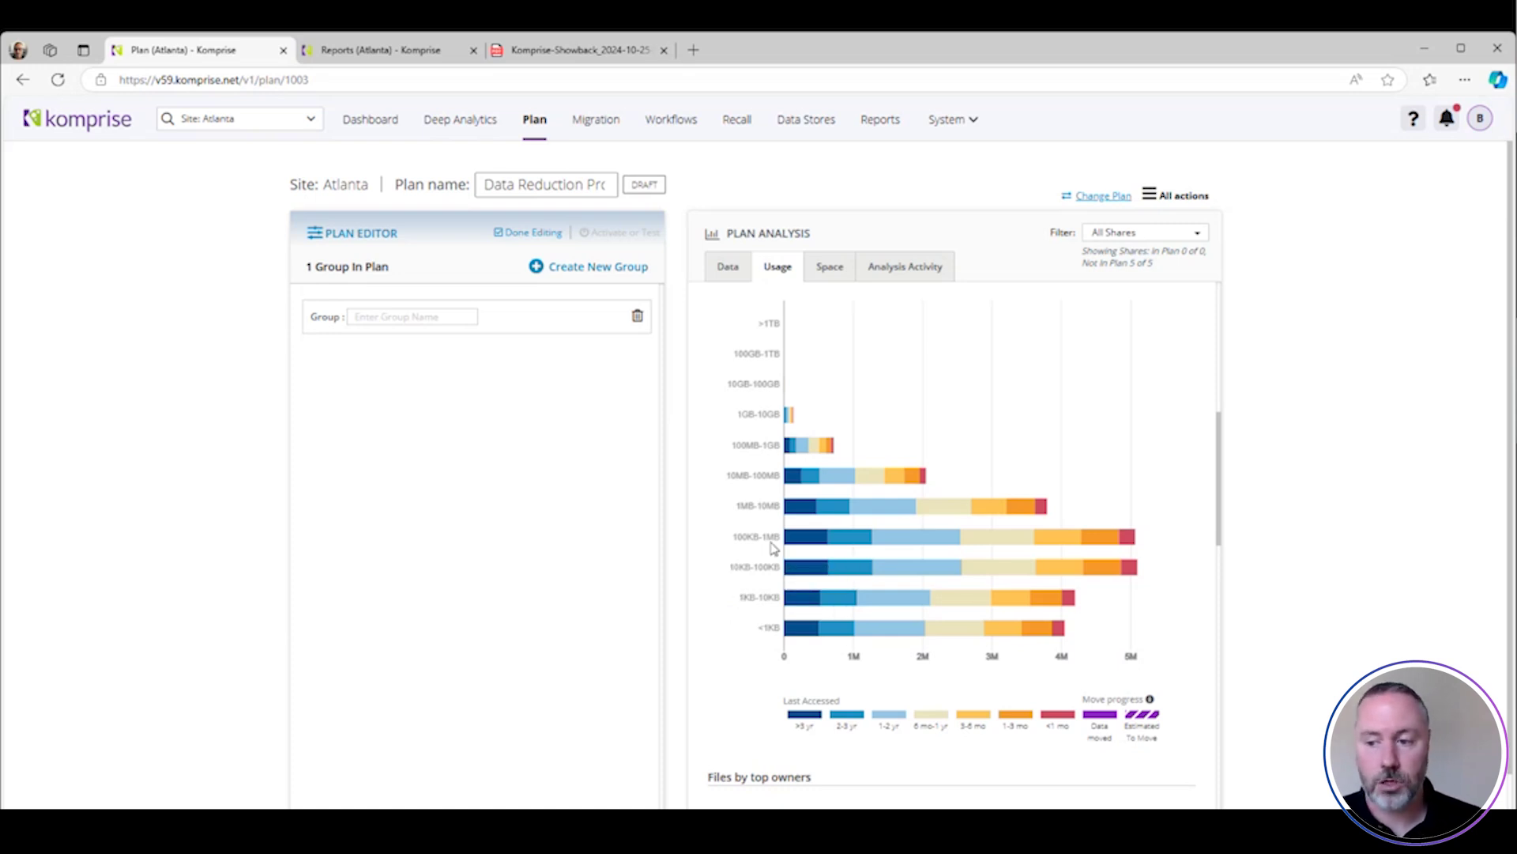
scroll(772, 538, "down", 4)
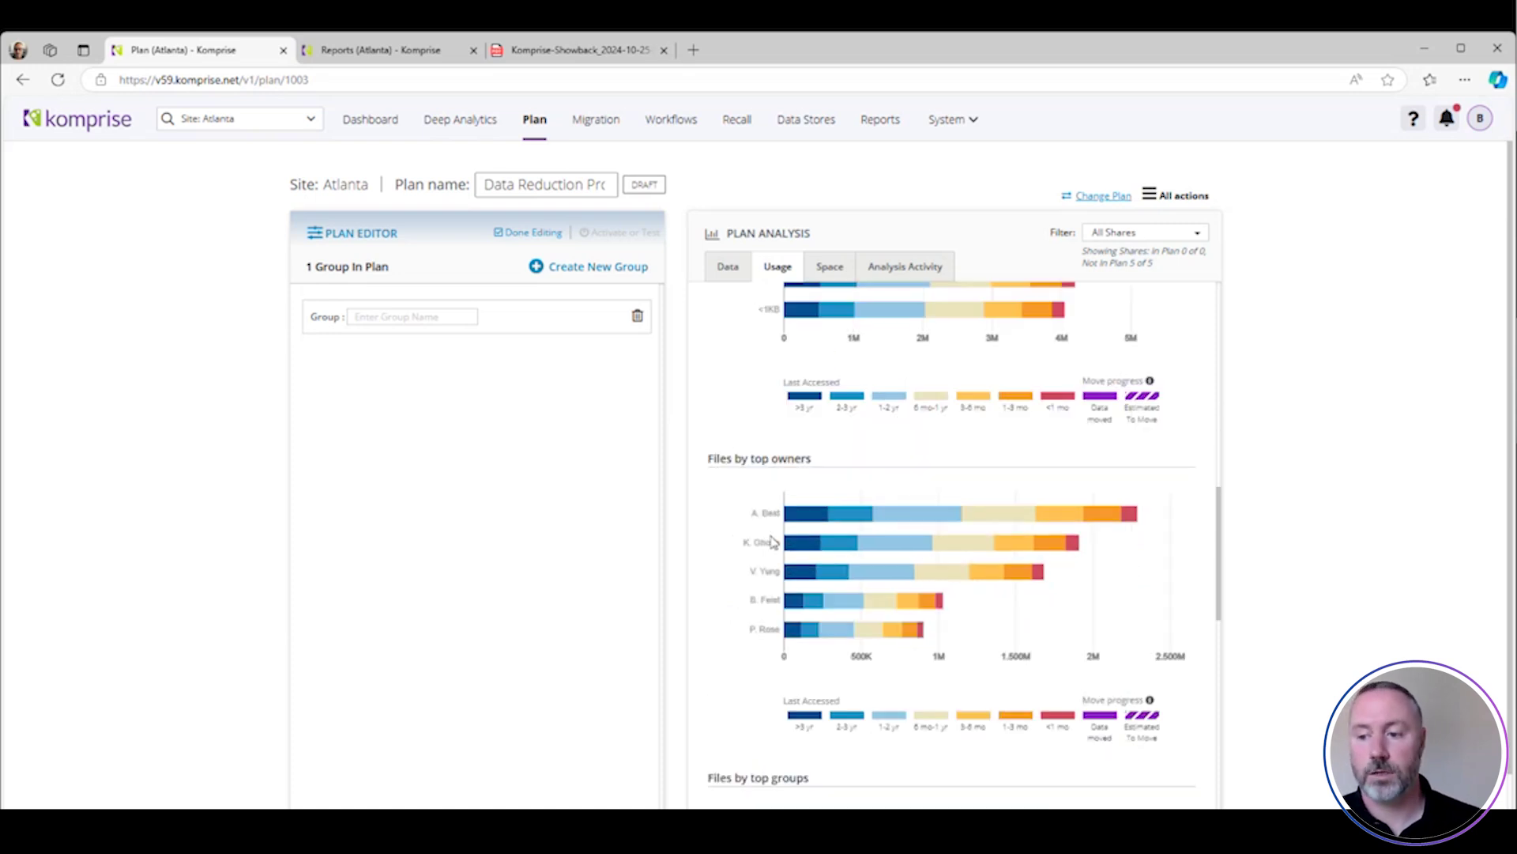
scroll(772, 540, "down", 3)
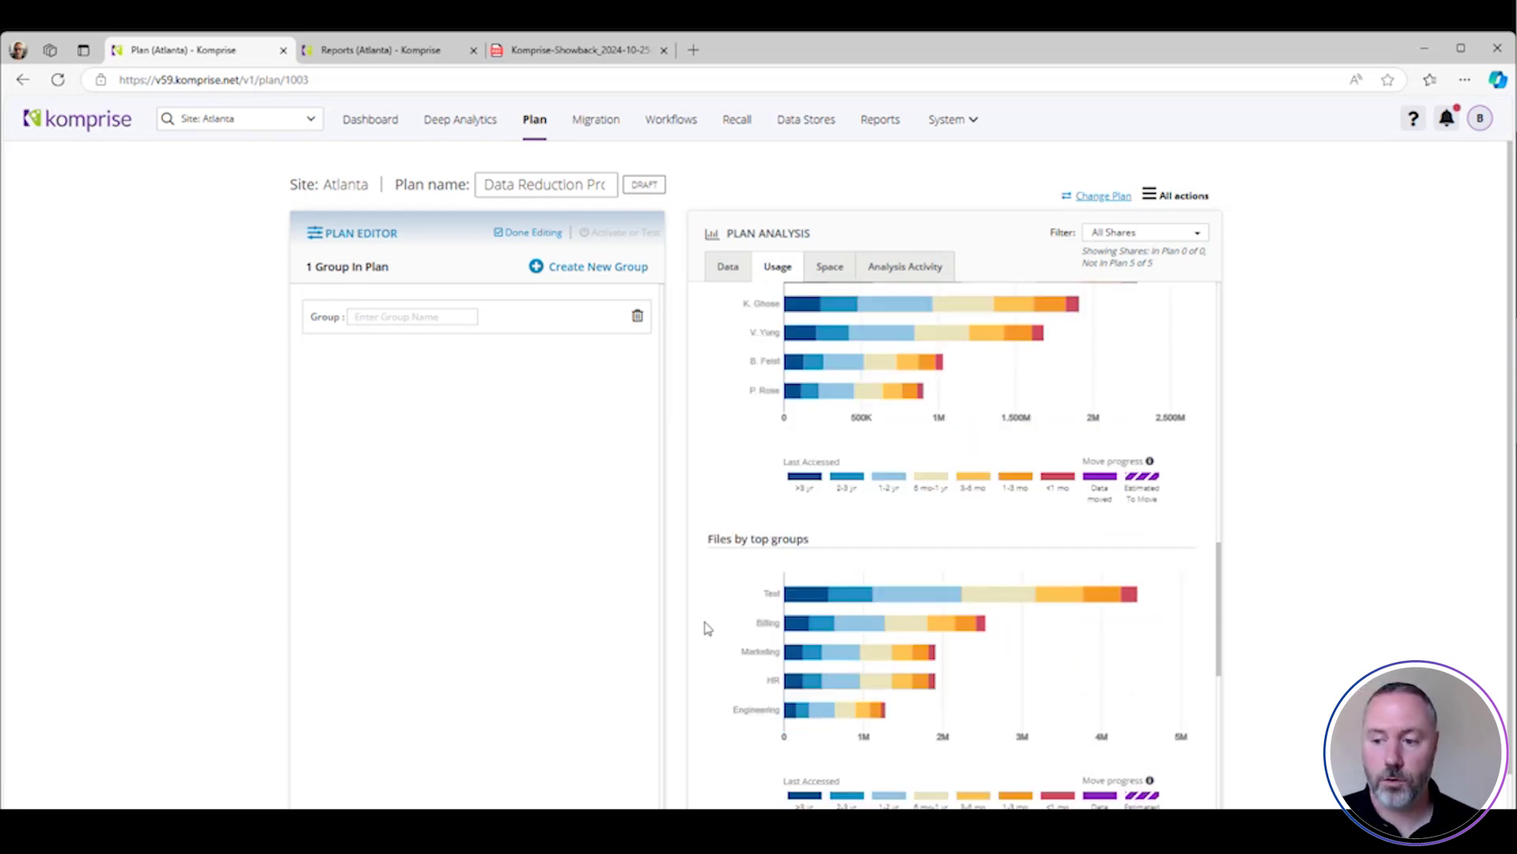
scroll(707, 626, "down", 3)
scroll(707, 628, "down", 3)
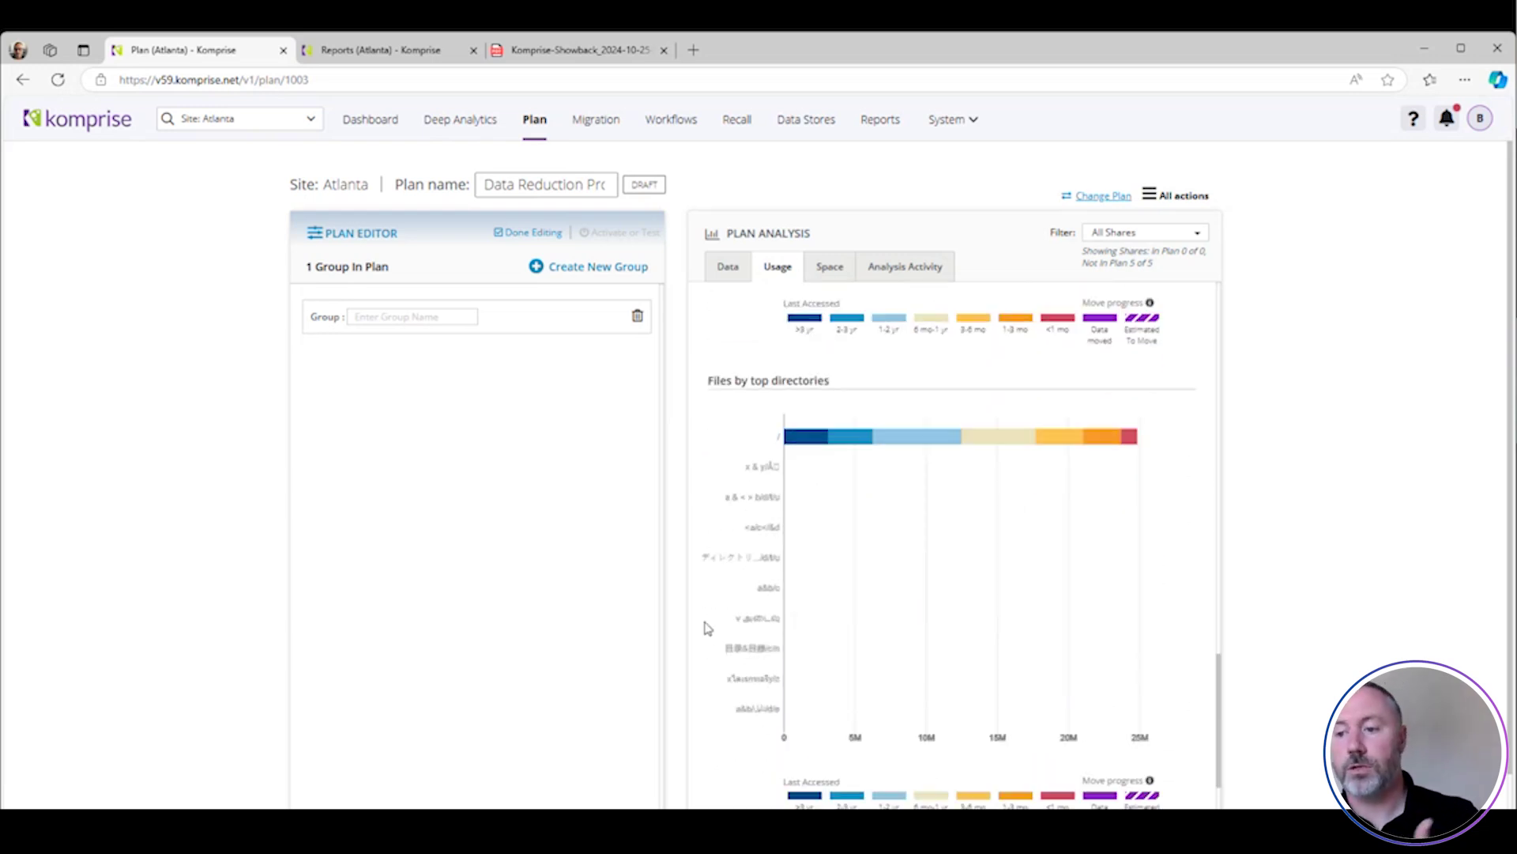
scroll(706, 627, "down", 4)
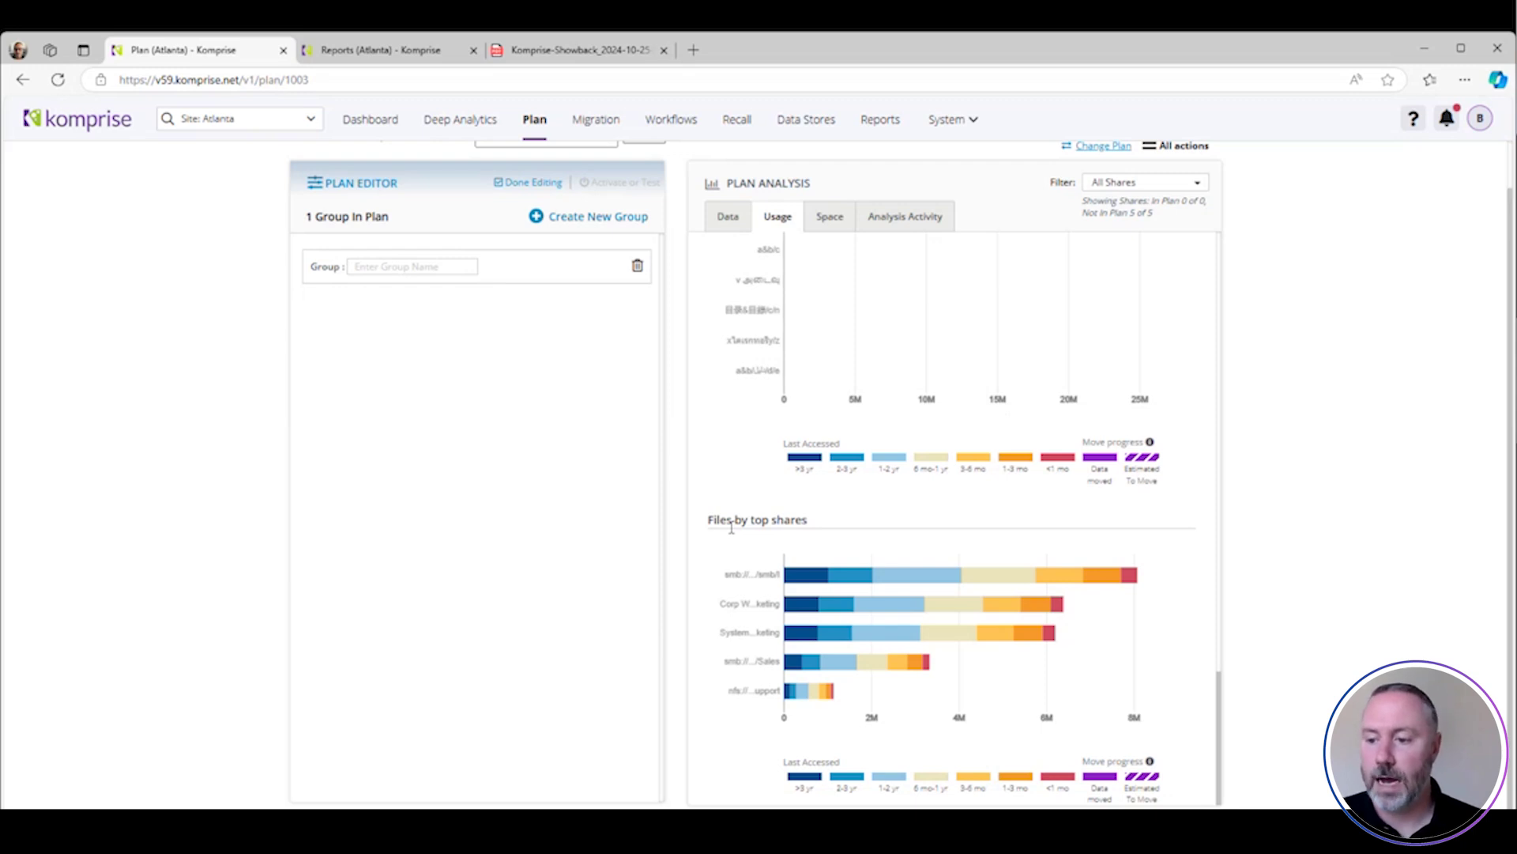
scroll(731, 527, "up", 10)
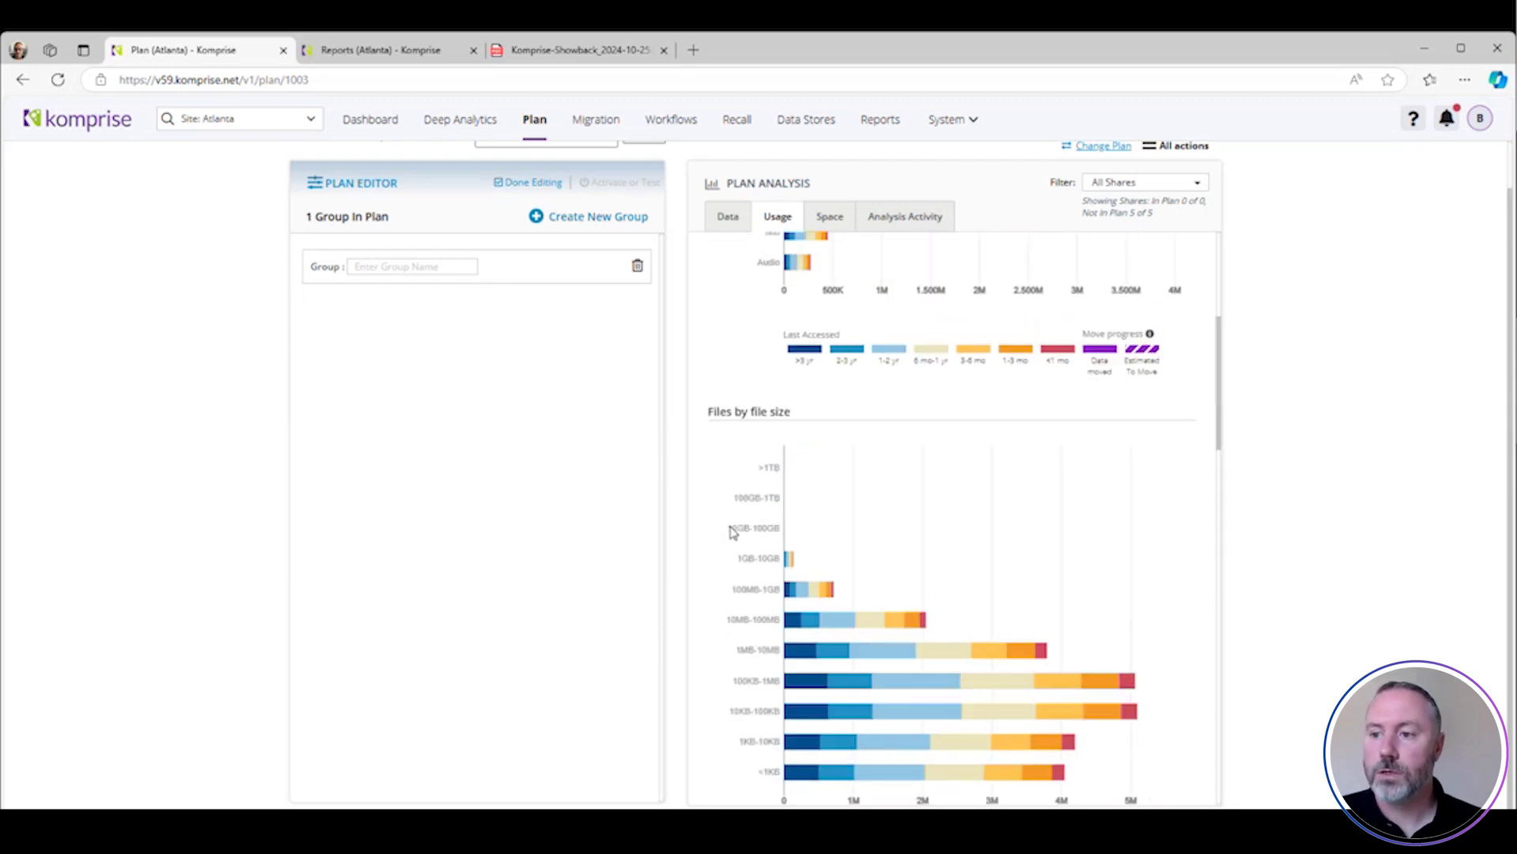
- Check the Analysis Activity metrics (25,144,292 files, 2,499,386 directories), then return to the Data heatmap
left_click(915, 220)
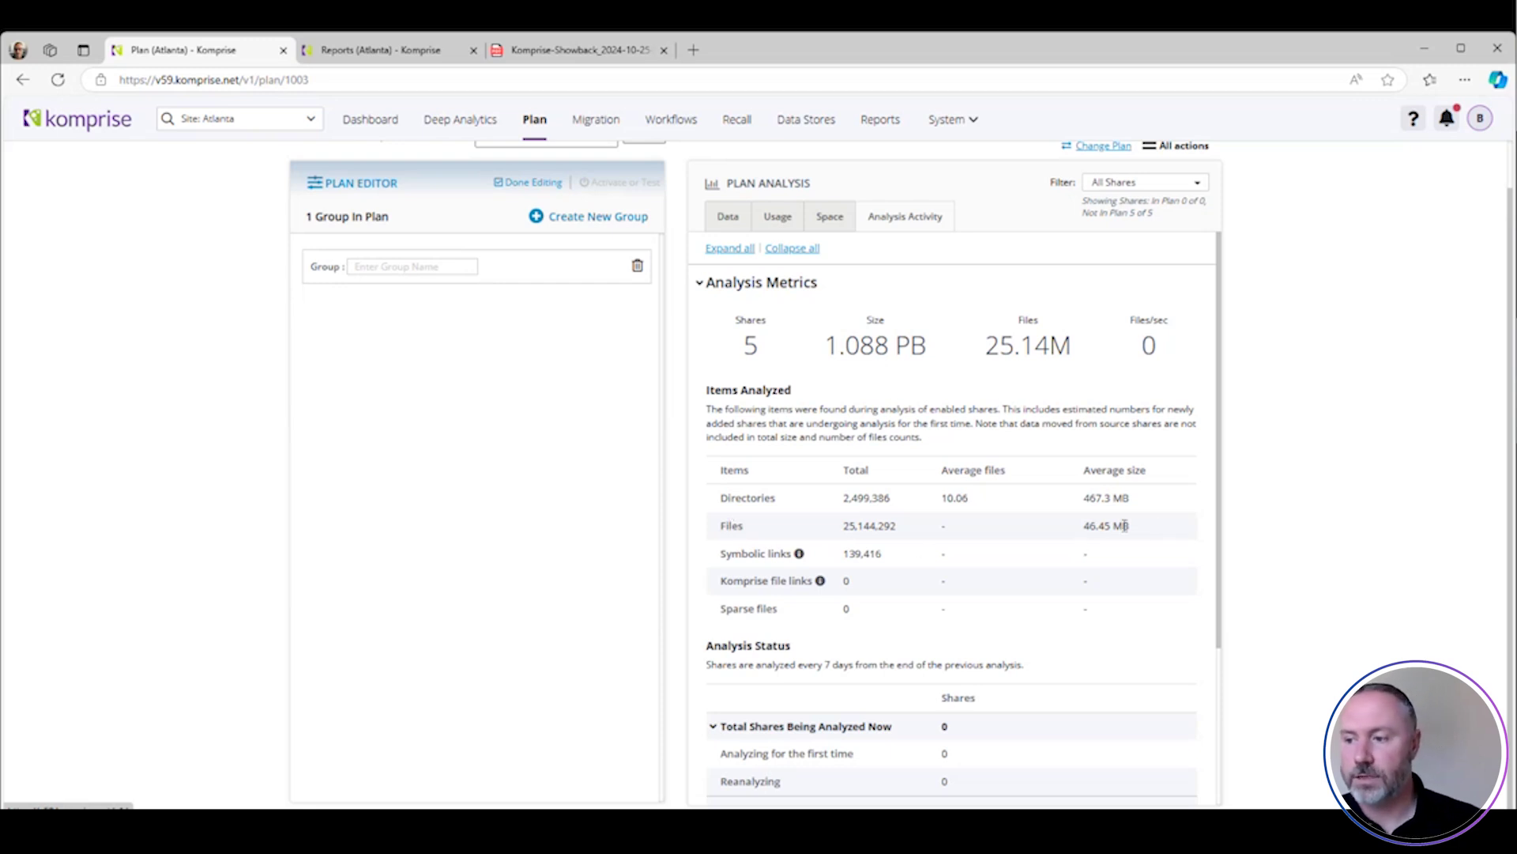
scroll(1088, 574, "down", 1)
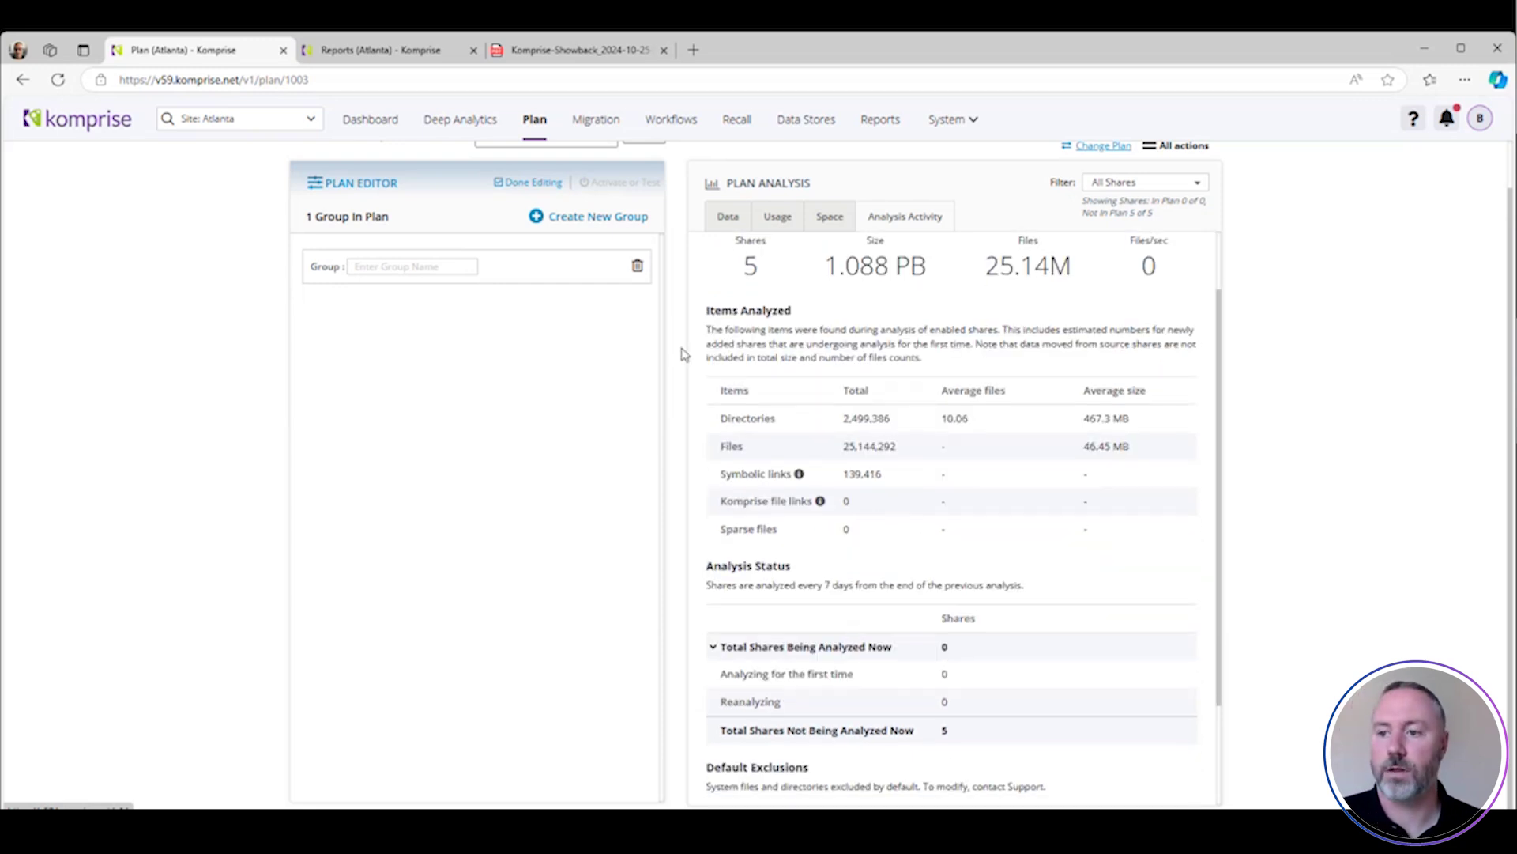
left_click(728, 218)
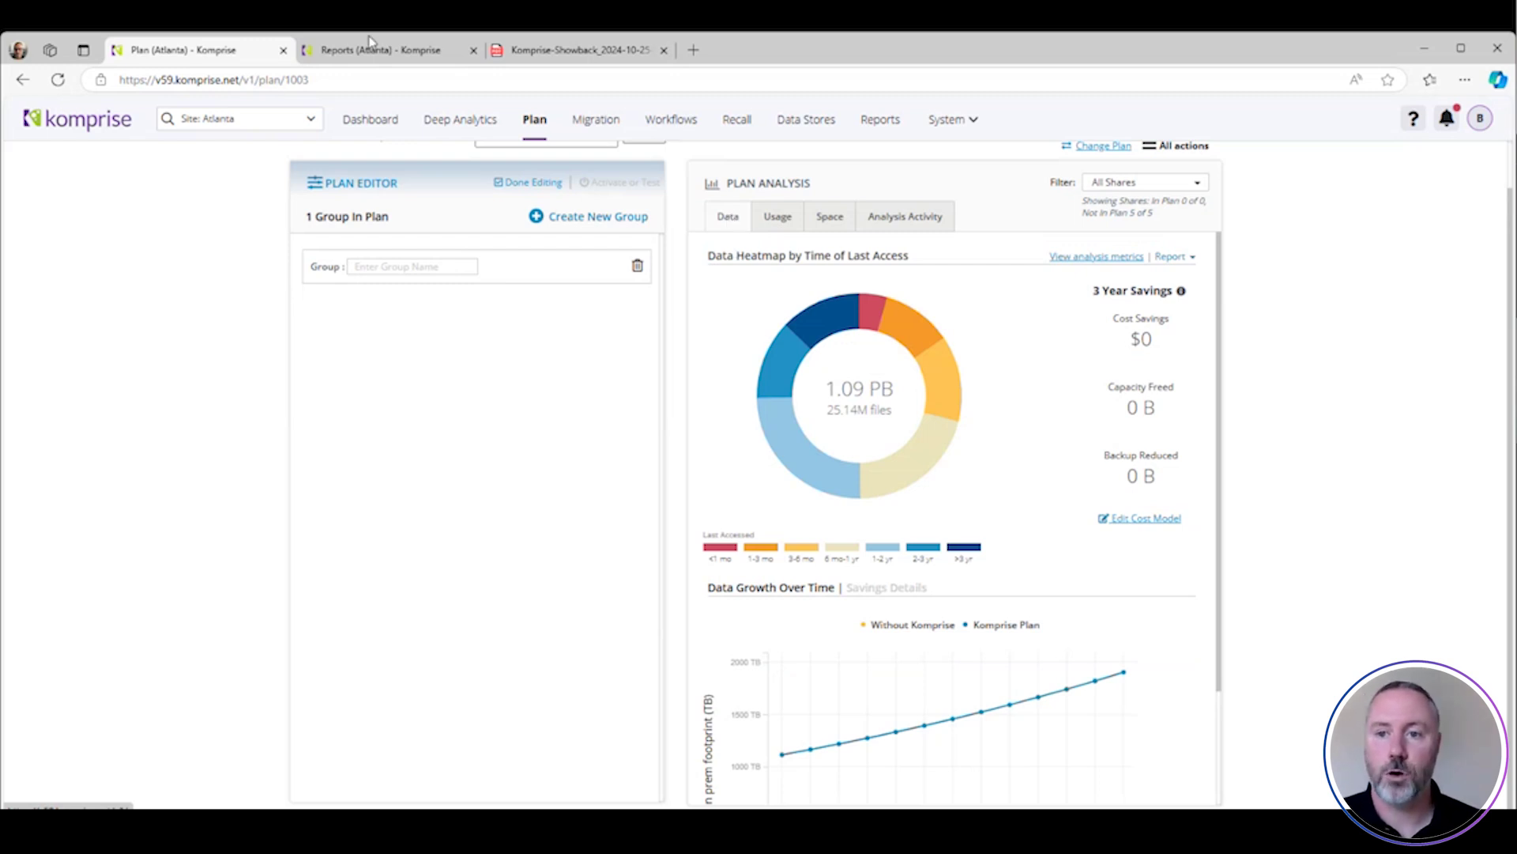
- Bring up the Komprise-Showback PDF from the Reports (Atlanta) page
left_click(340, 54)
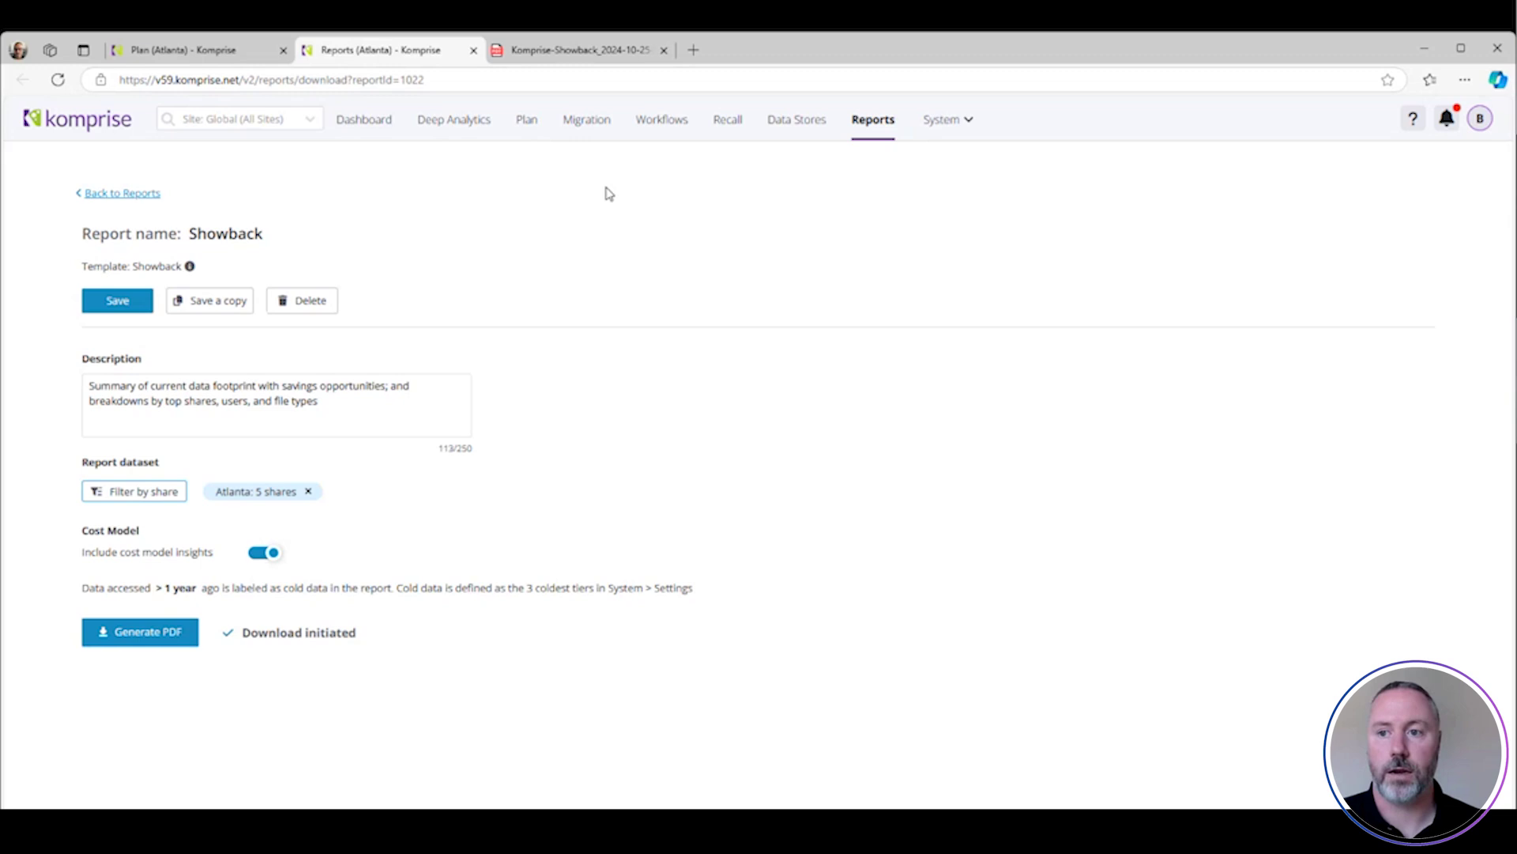
left_click(569, 52)
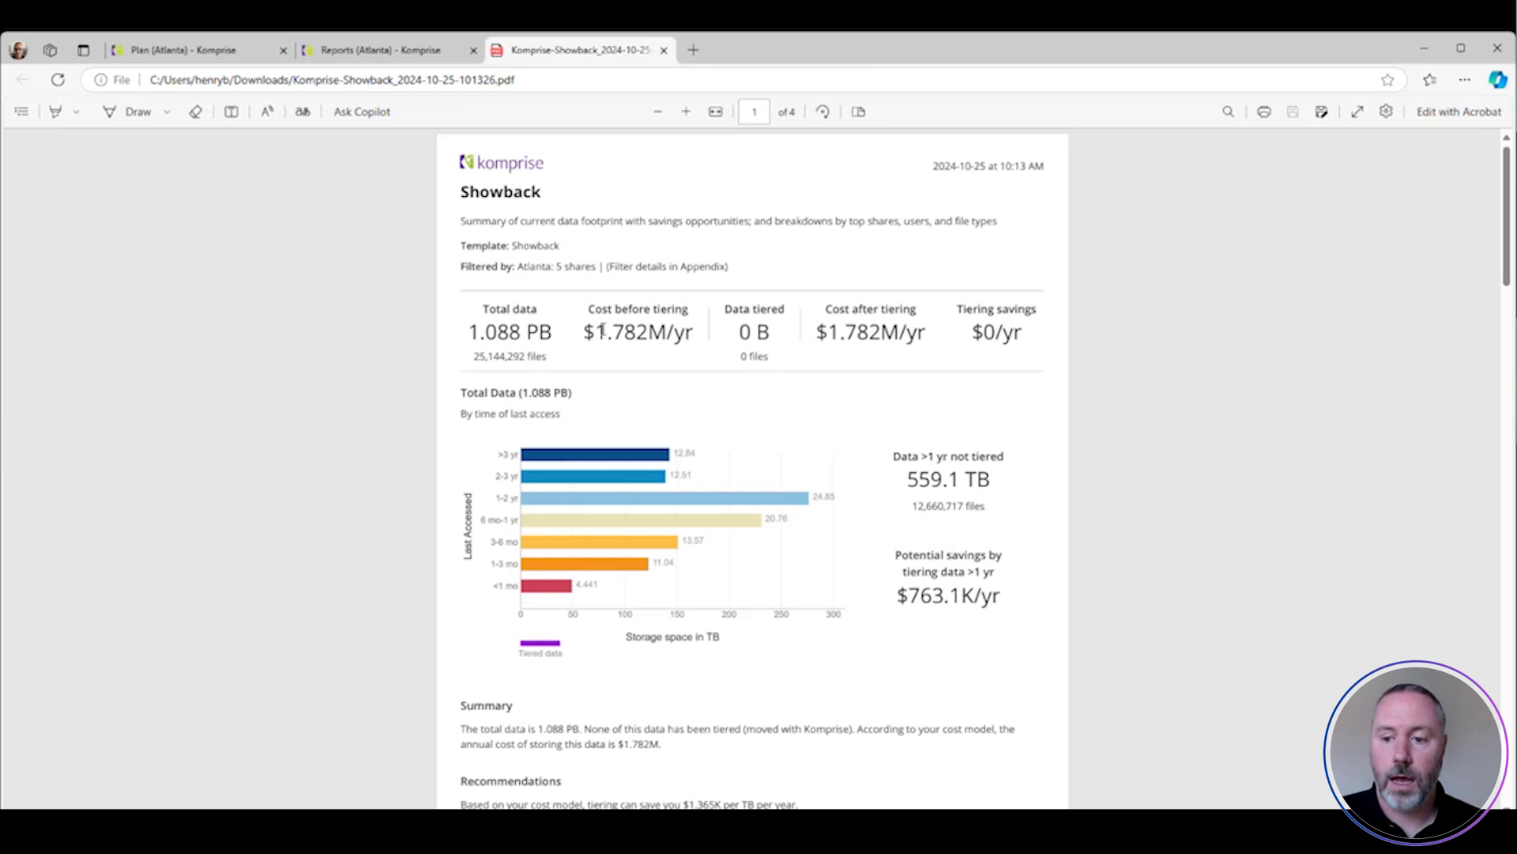
scroll(600, 486, "down", 2)
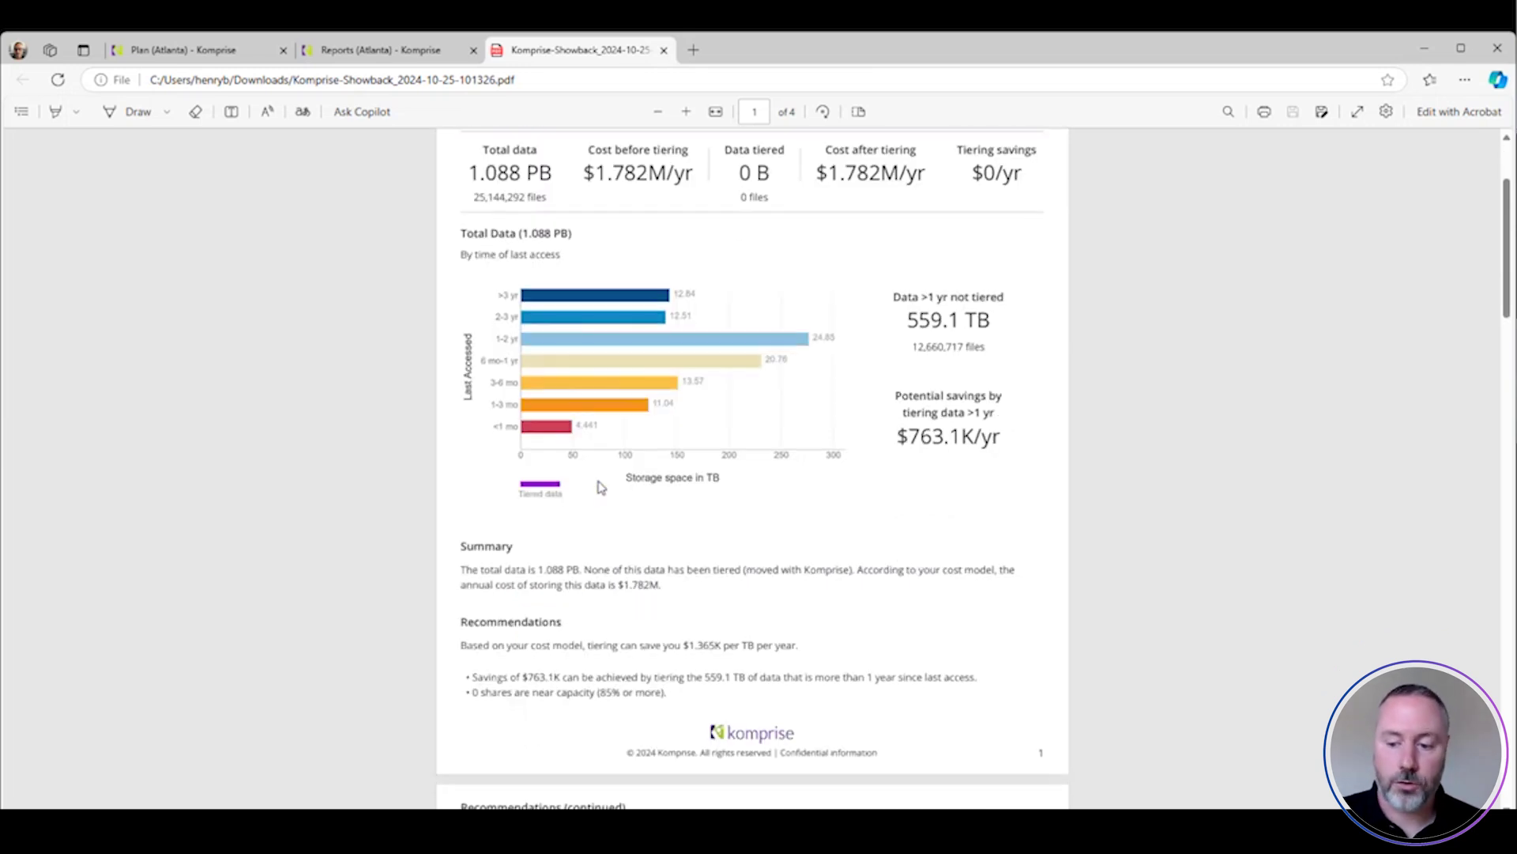
scroll(601, 487, "down", 8)
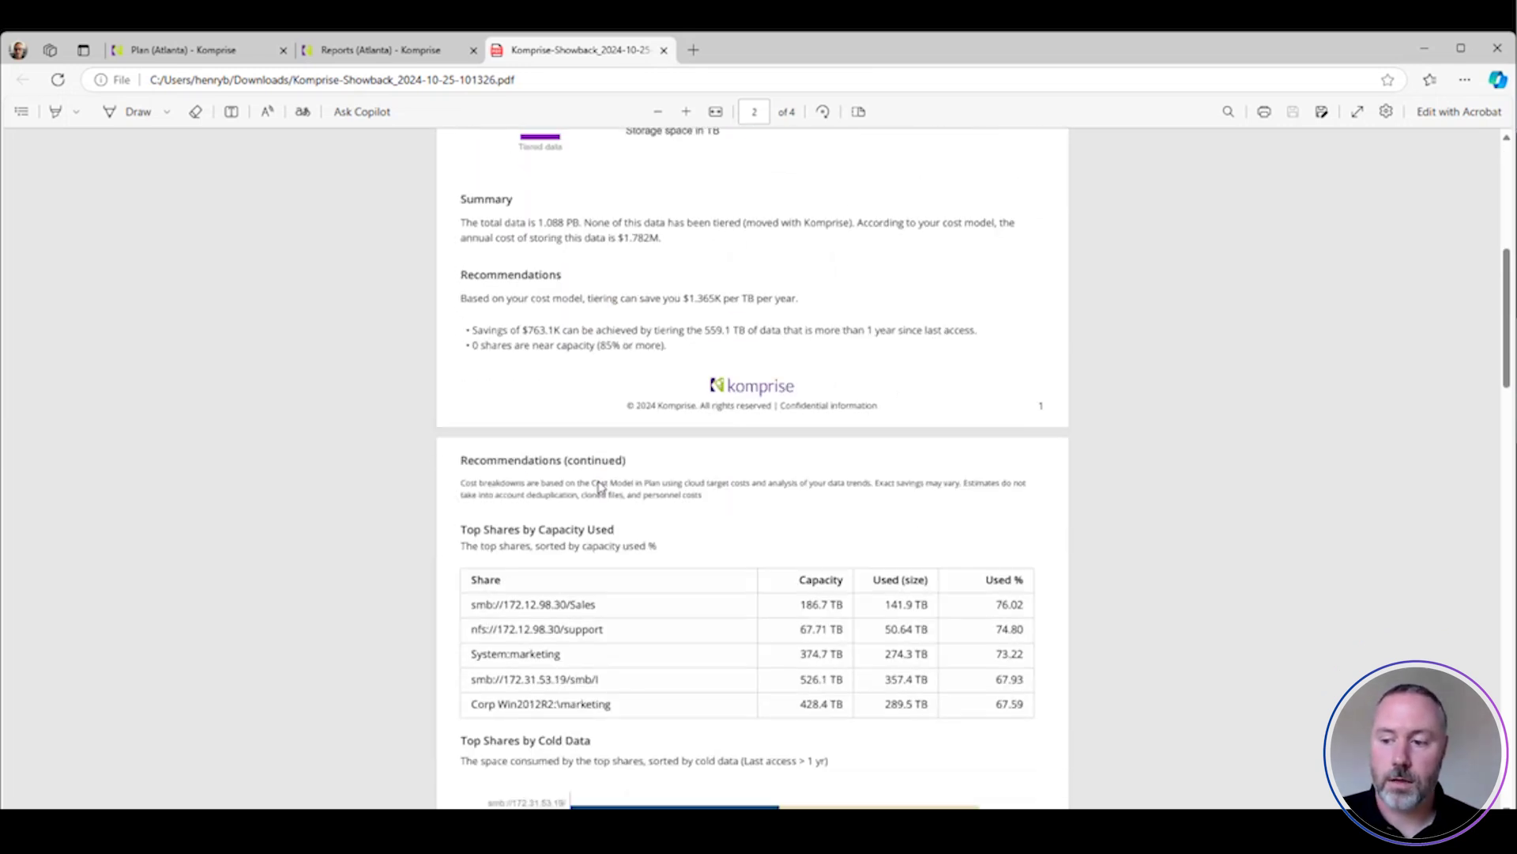
scroll(601, 487, "down", 8)
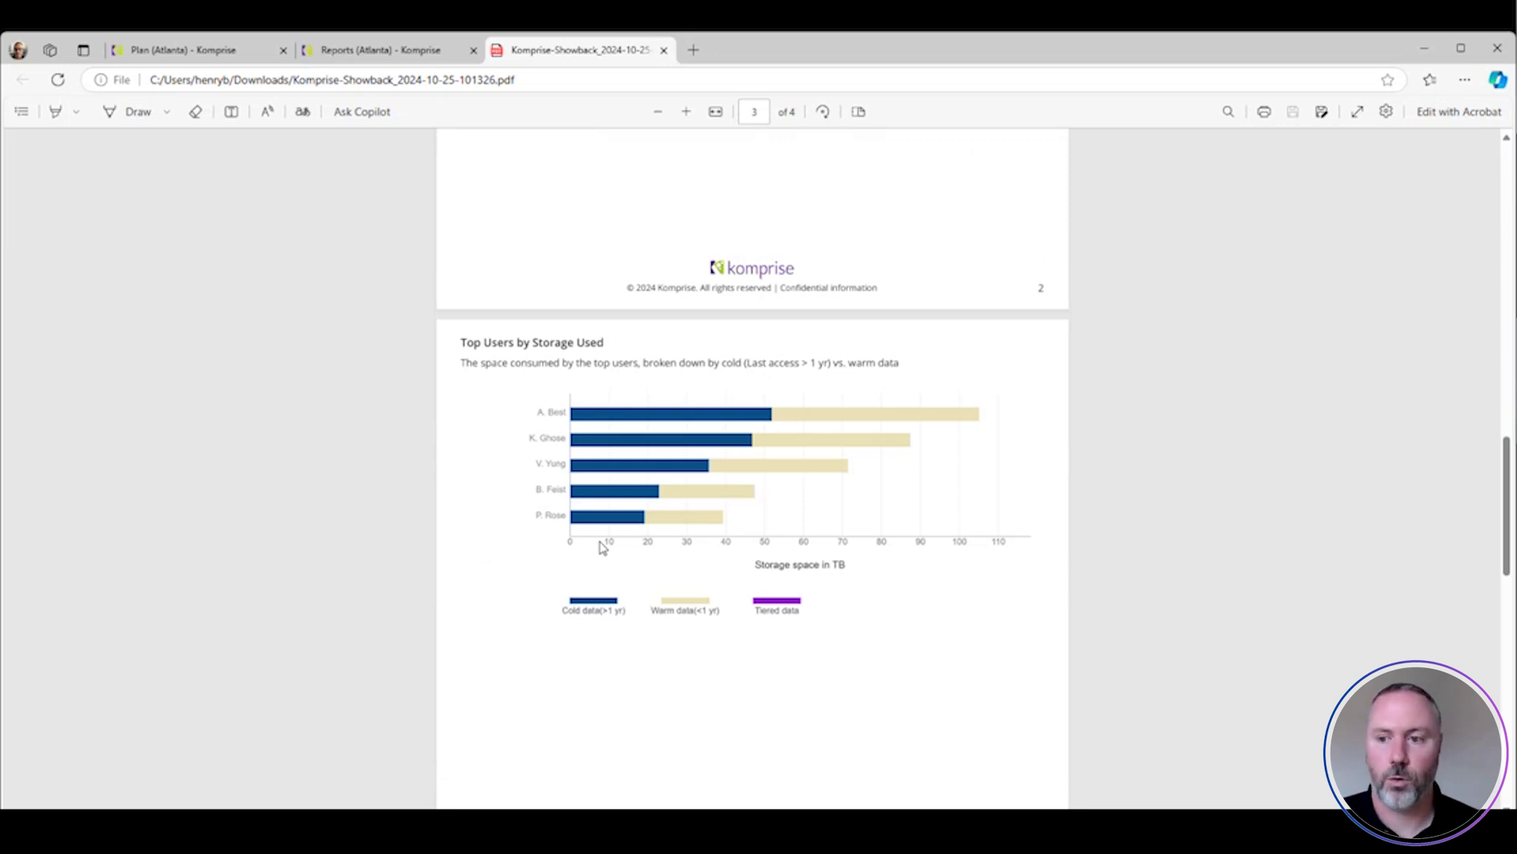
scroll(602, 547, "up", 18)
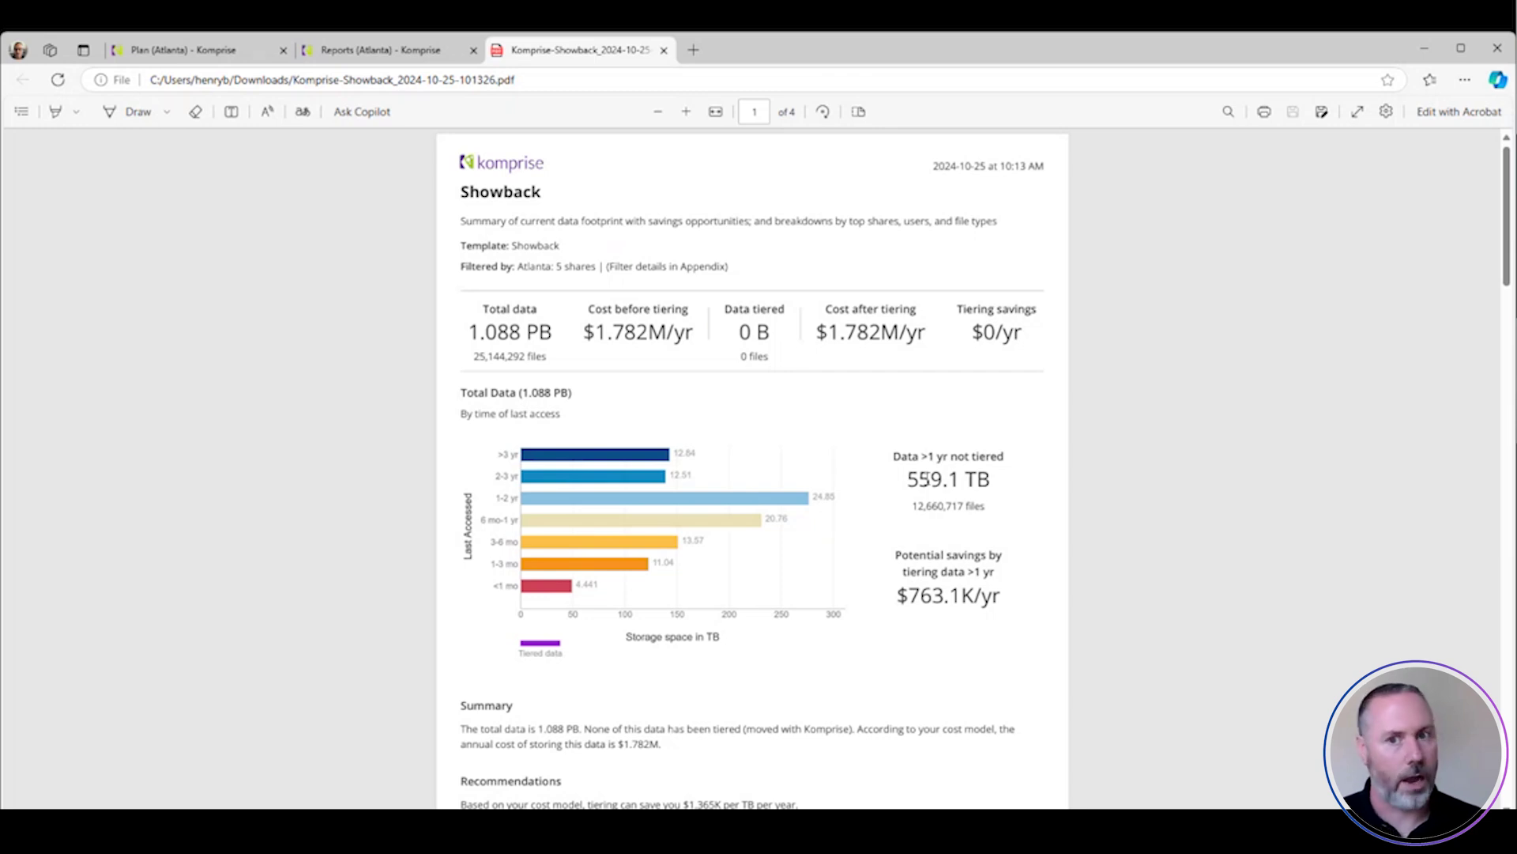
- Go back to the Plan (Atlanta) editor and select the group name field
left_click(225, 52)
scroll(727, 332, "up", 1)
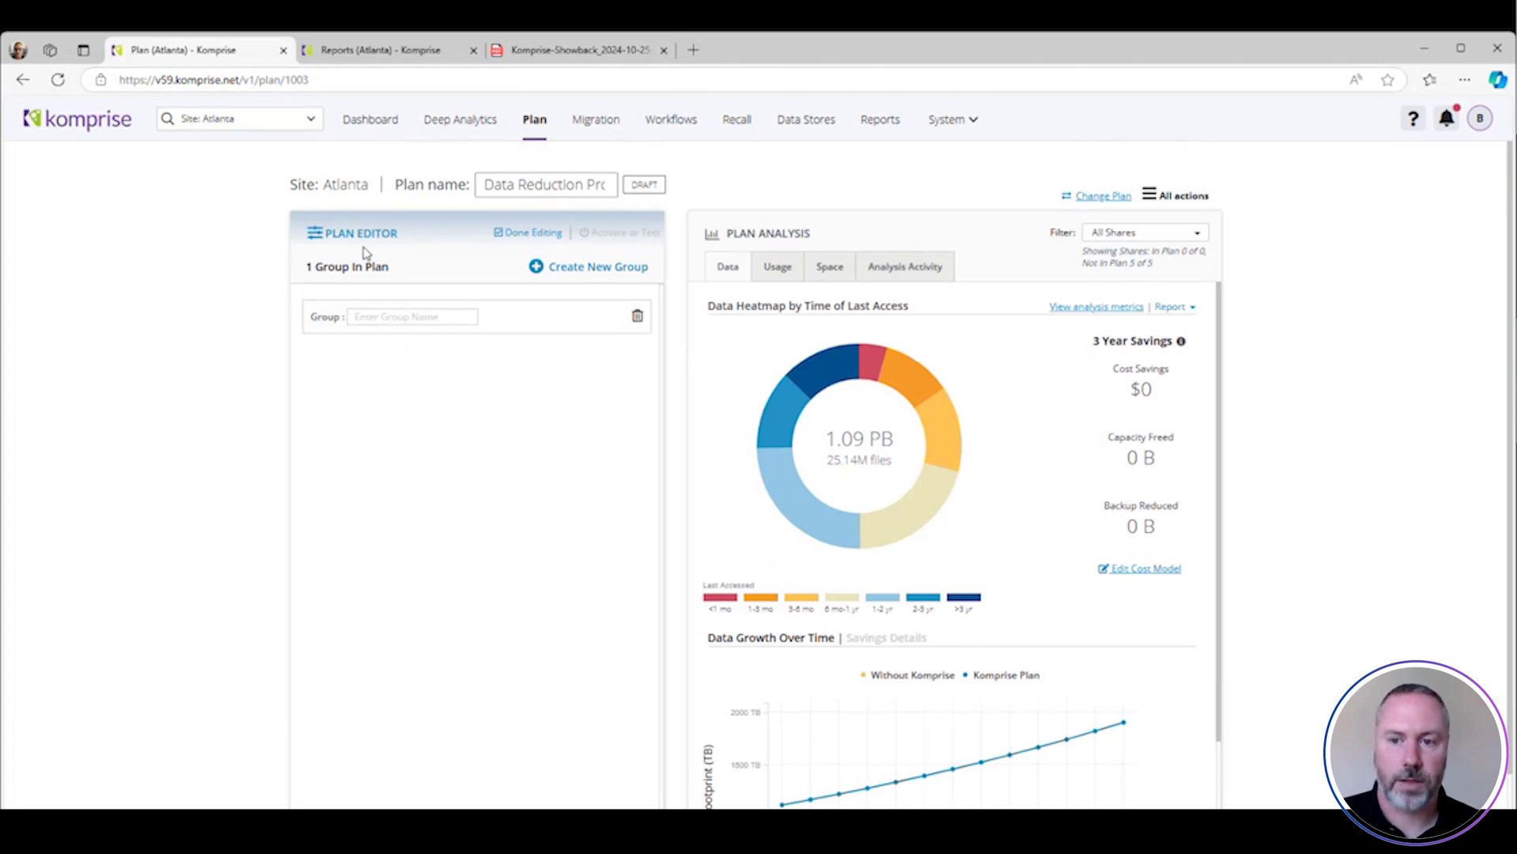
left_click(399, 314)
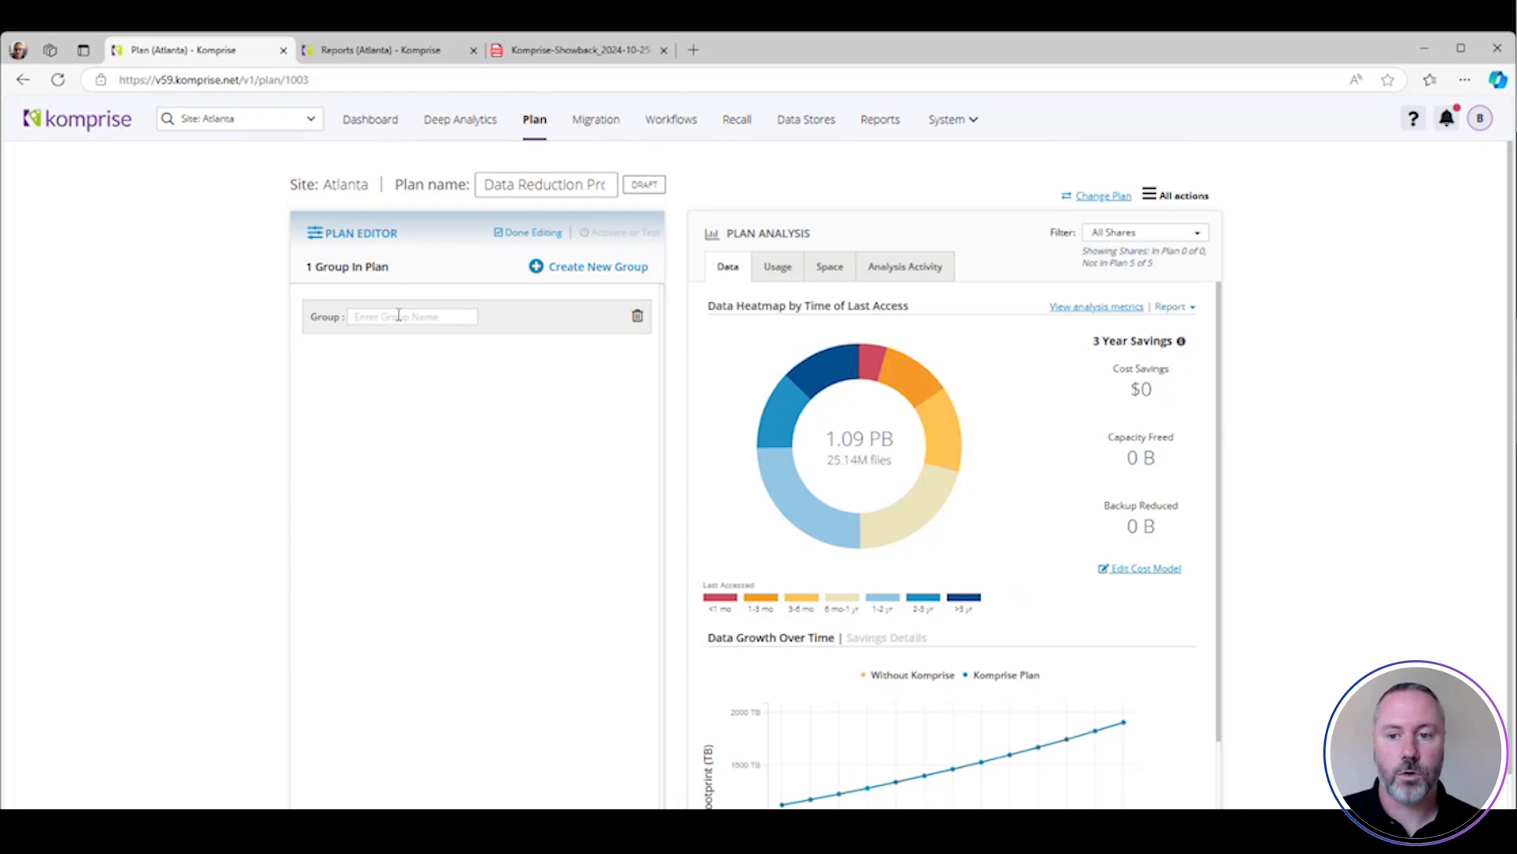
- Name the group Corp and add shares NA9-C01-SVM01, NA9-C01-SVM02, PureFB and Win2012R2
type("Corp")
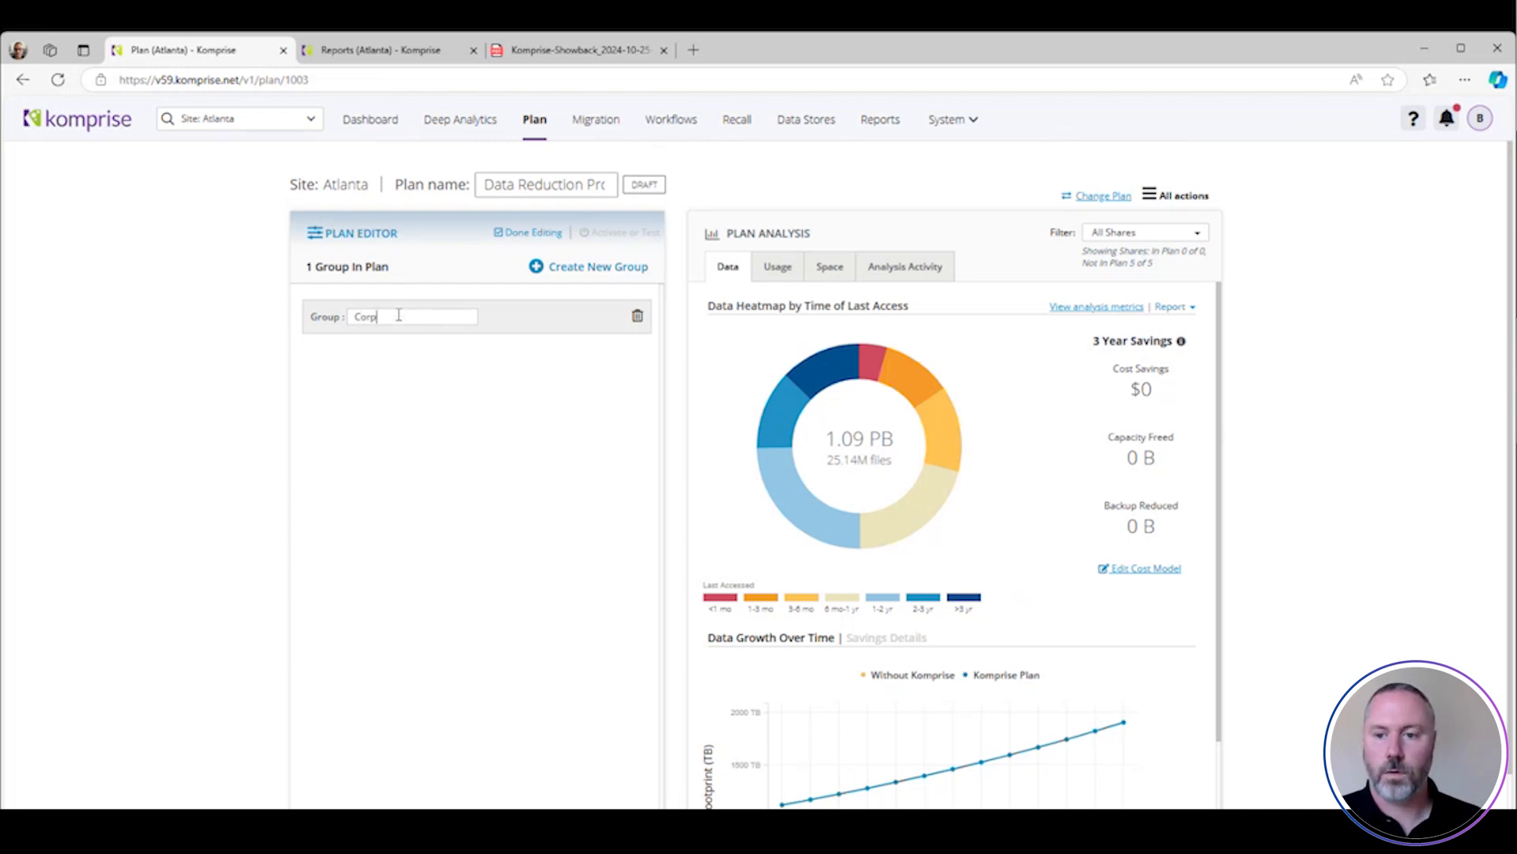
key("Return")
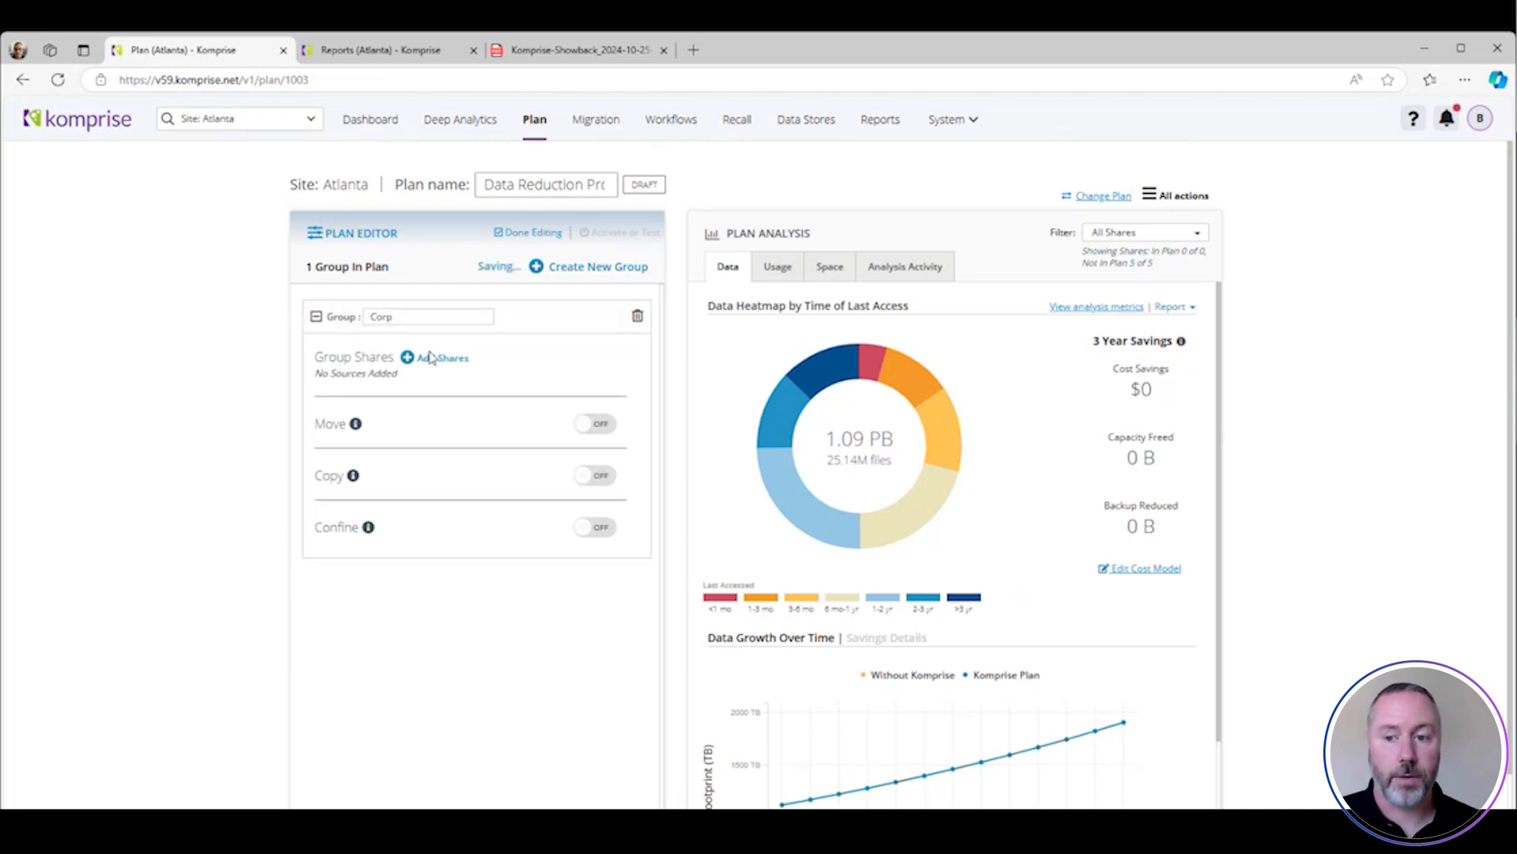
left_click(435, 358)
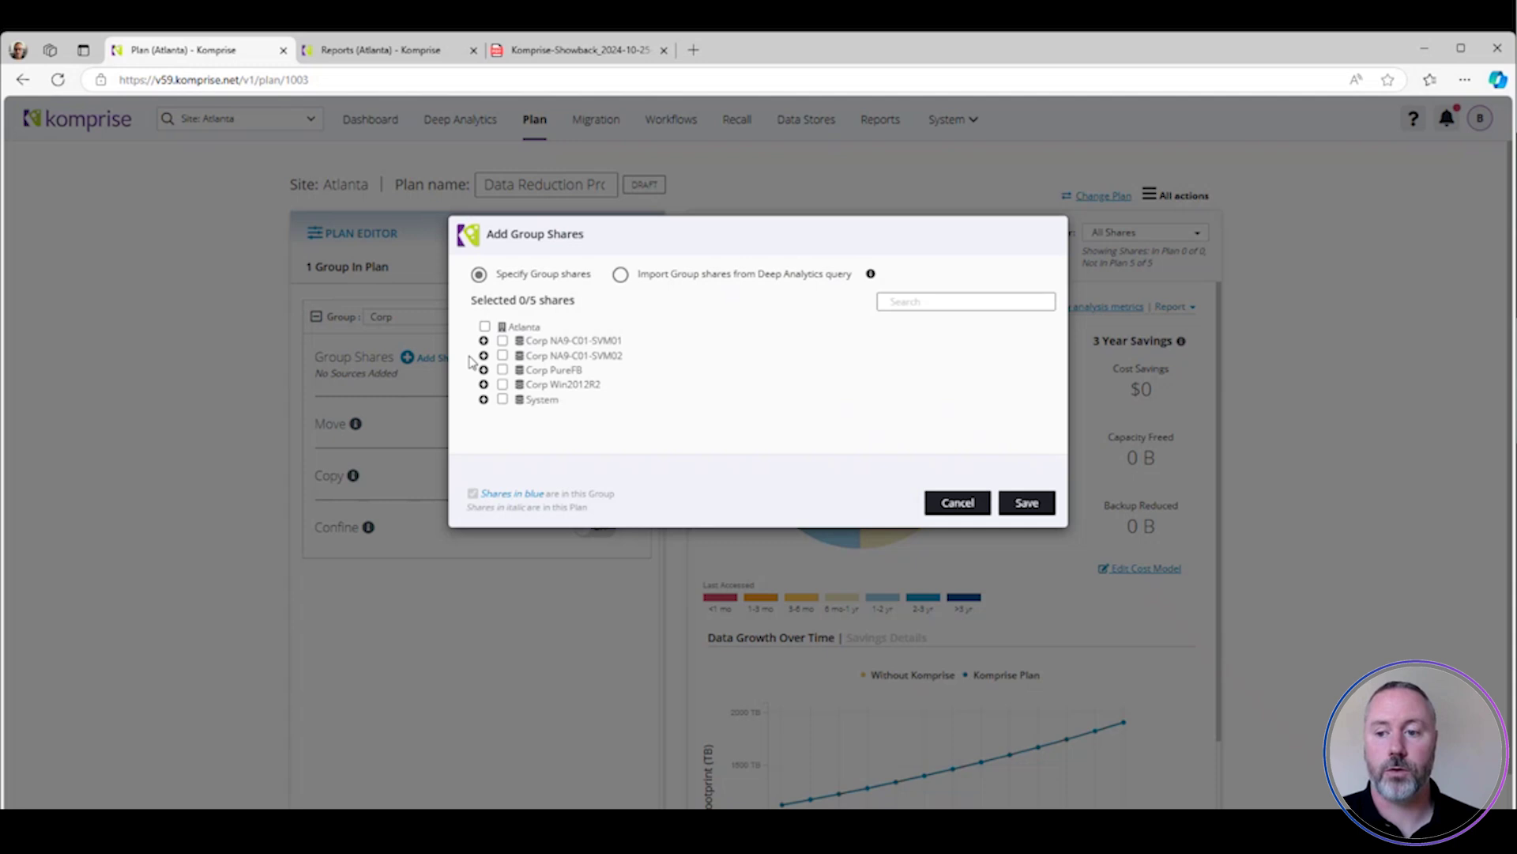
left_click(502, 340)
left_click(503, 355)
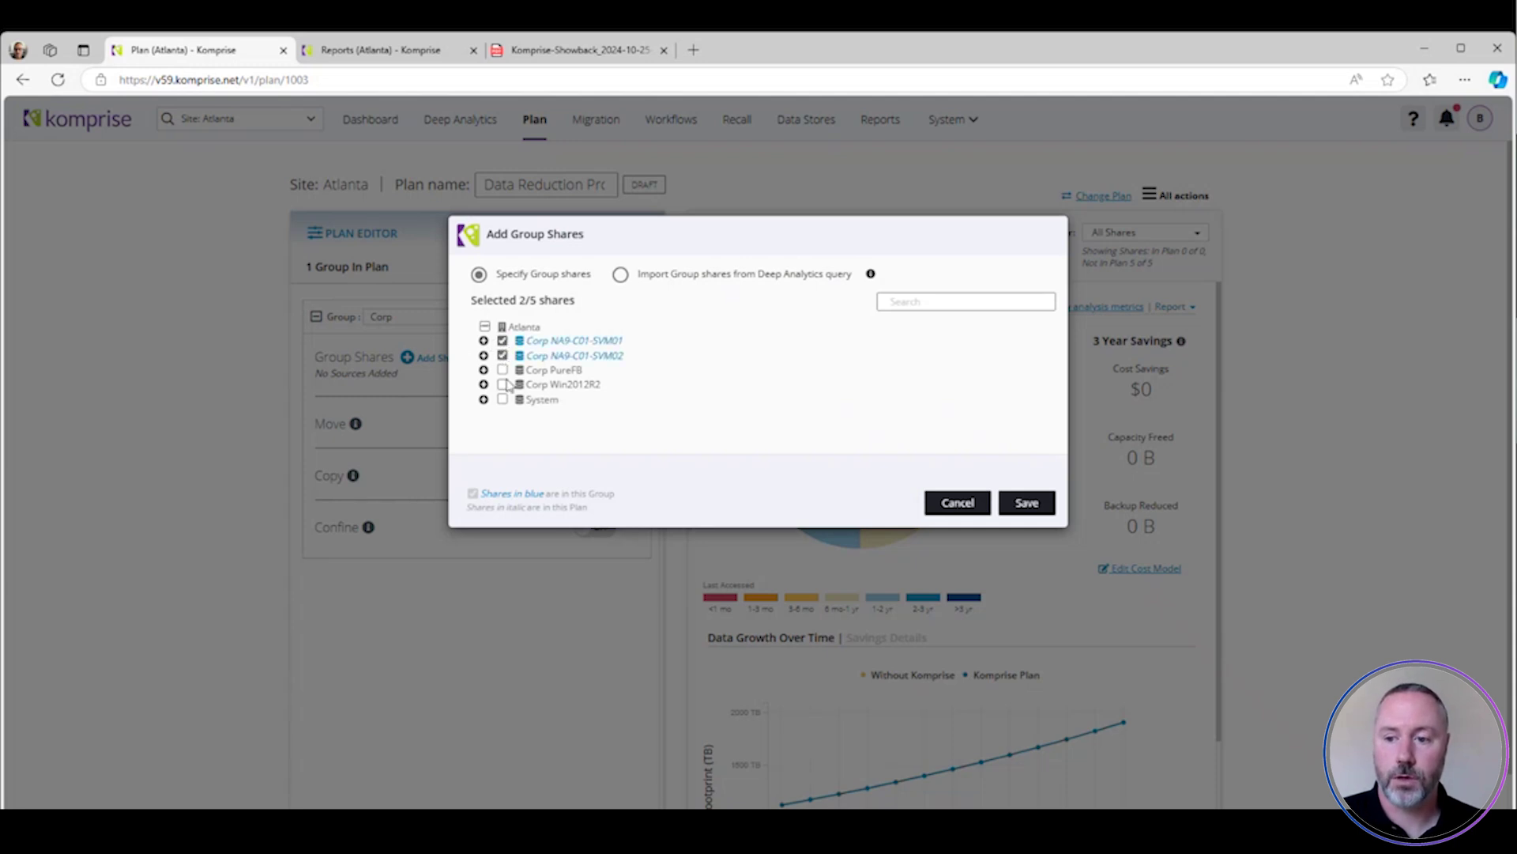
left_click(502, 369)
left_click(503, 384)
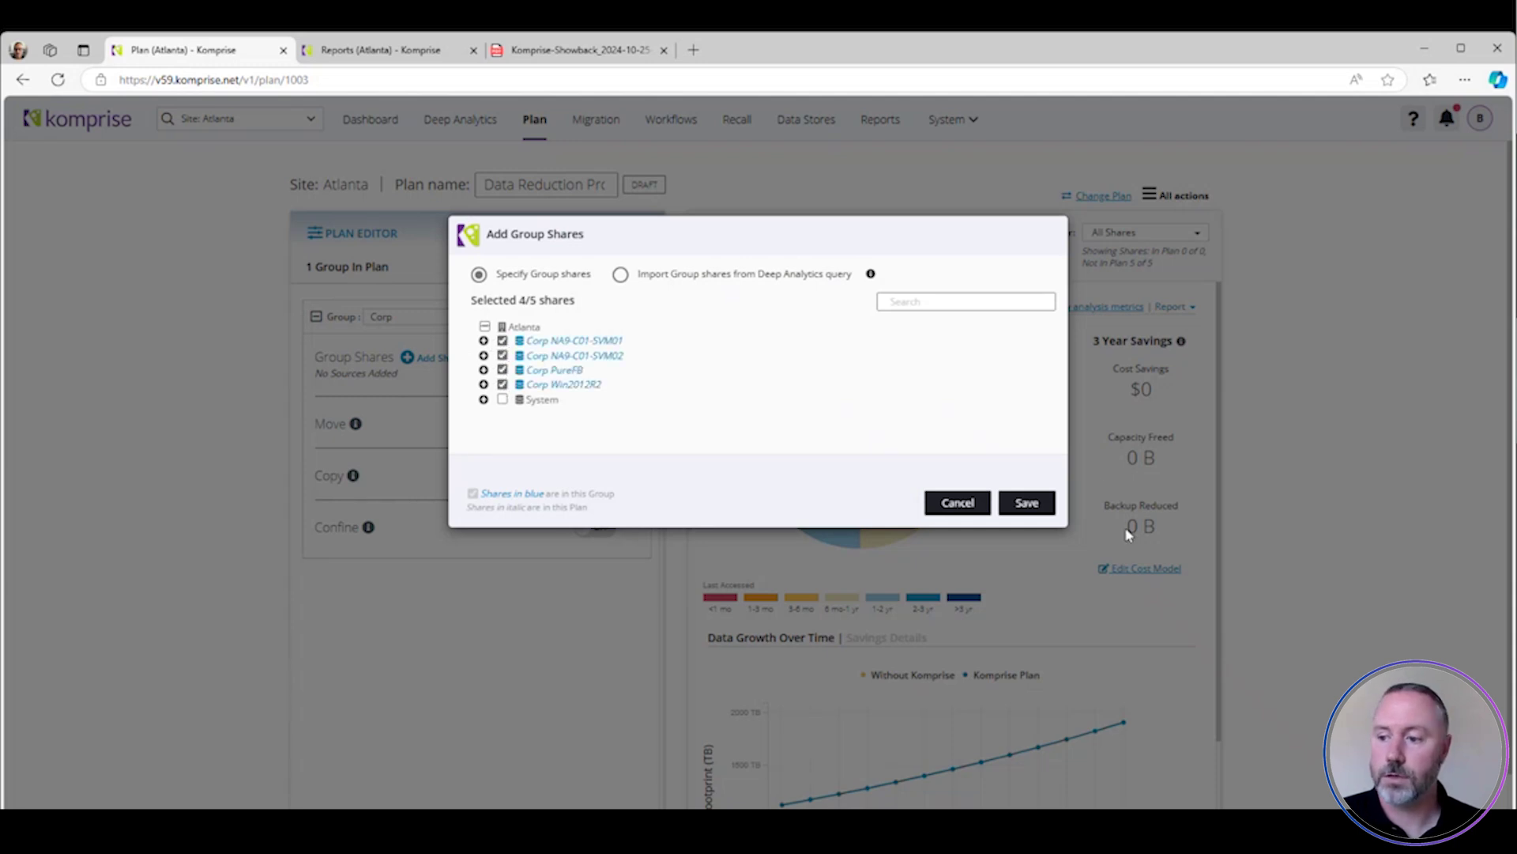
left_click(1027, 503)
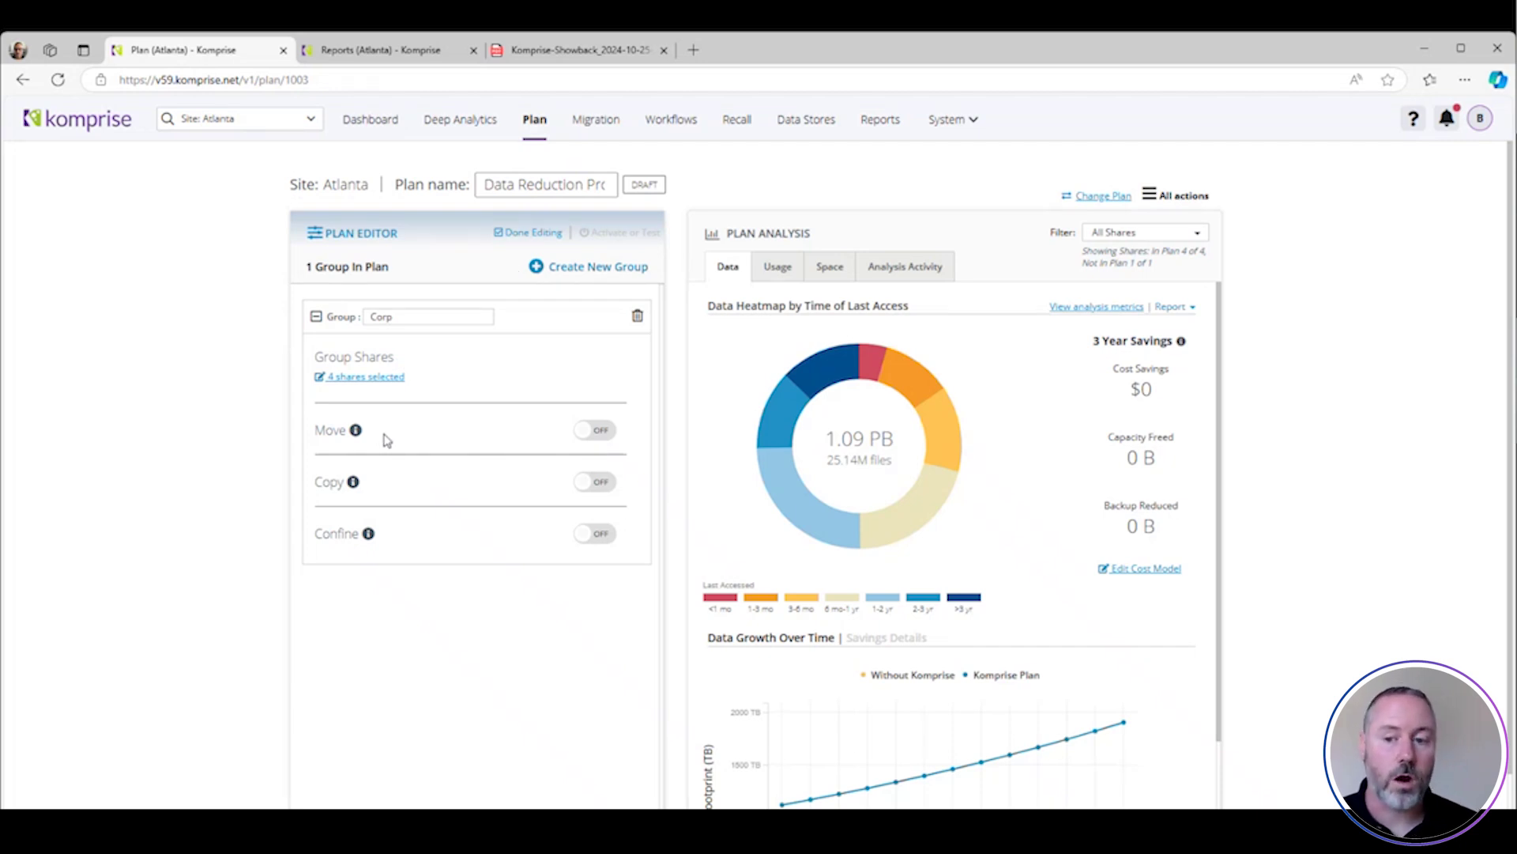
- Turn on Move for the Corp group for data idle over 1 yr, and show the exclusions
left_click(607, 433)
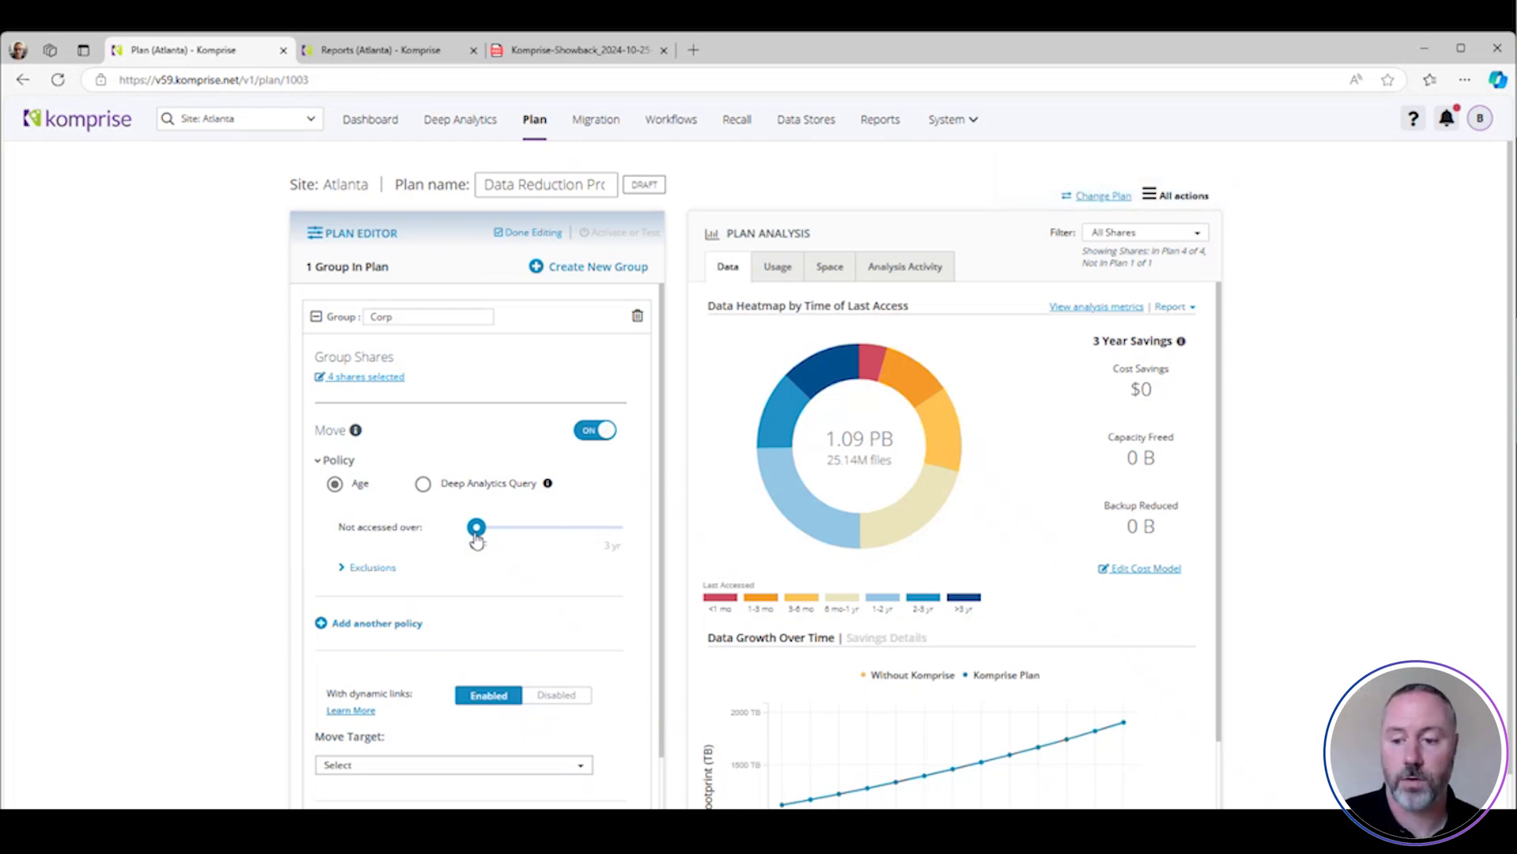
left_click_drag(476, 528, 573, 529)
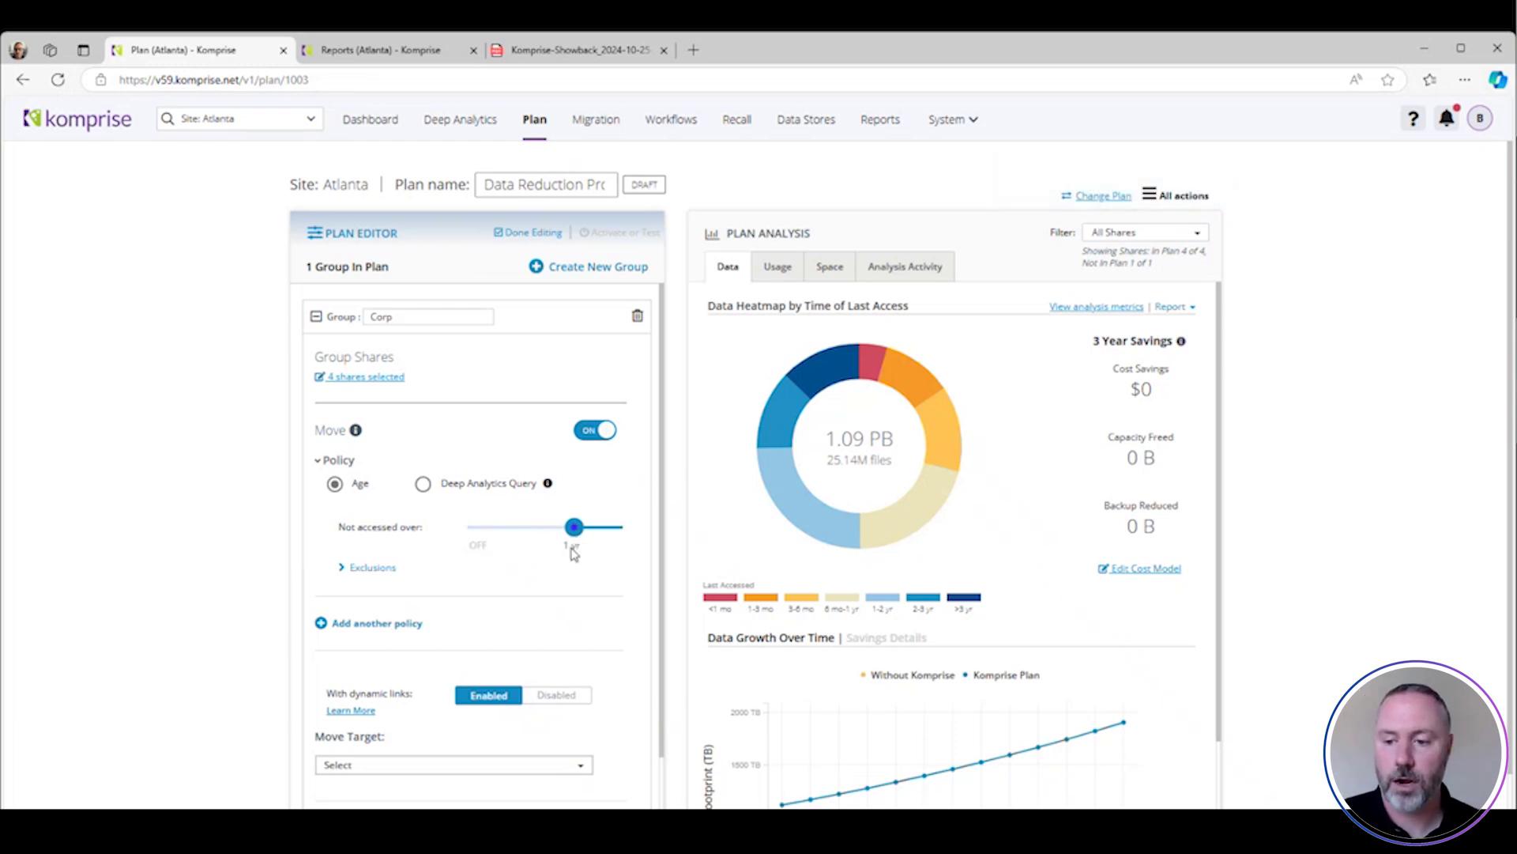
left_click(368, 567)
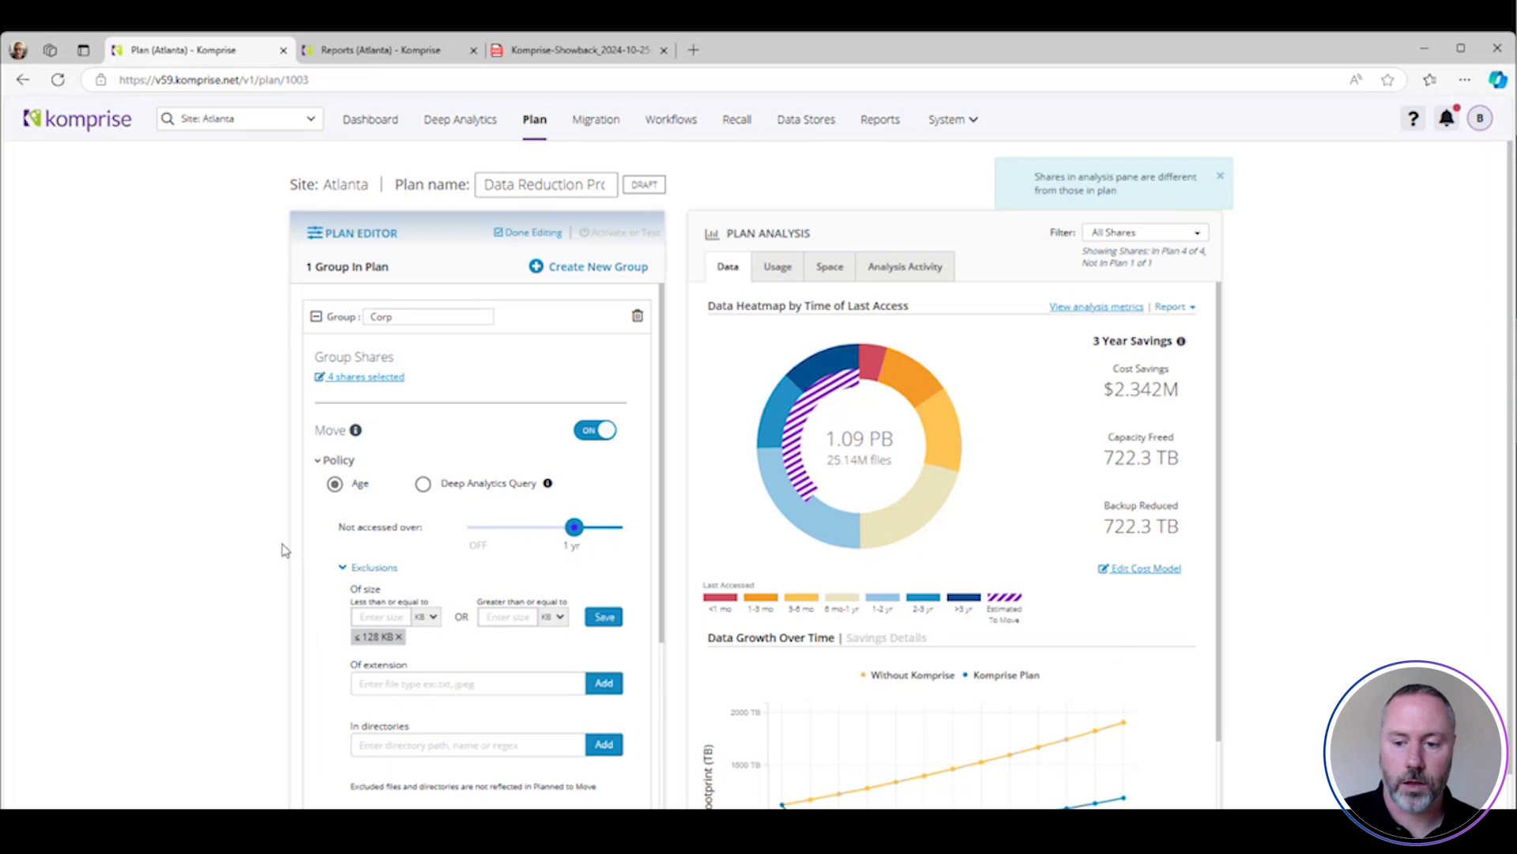
scroll(284, 551, "down", 1)
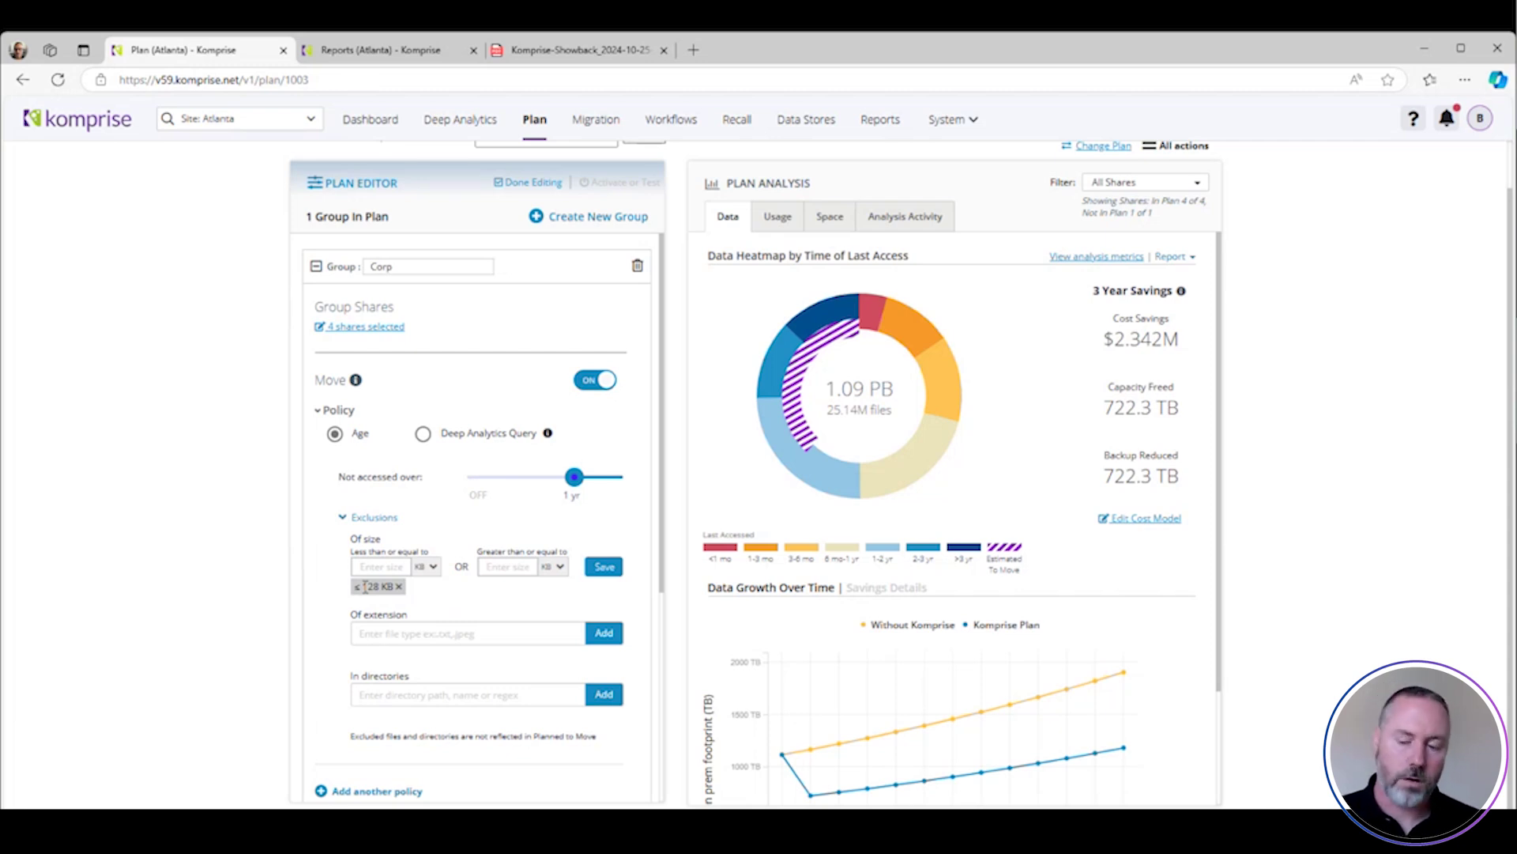
scroll(364, 589, "down", 4)
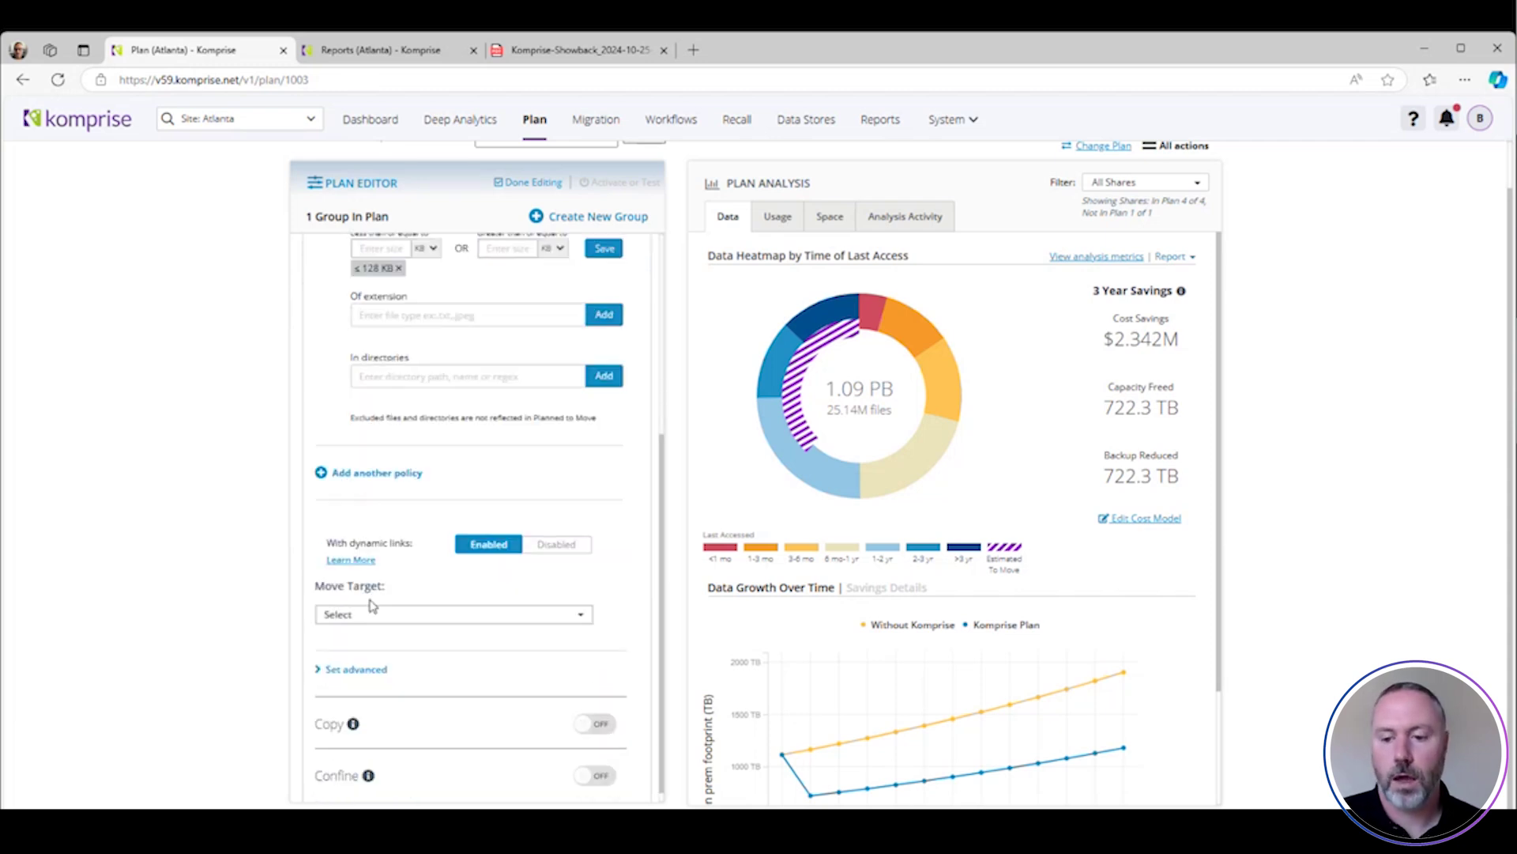
- Choose AWS/CorpSales as the Move Target and review the 422.8 TB move estimate
left_click(375, 616)
left_click(375, 653)
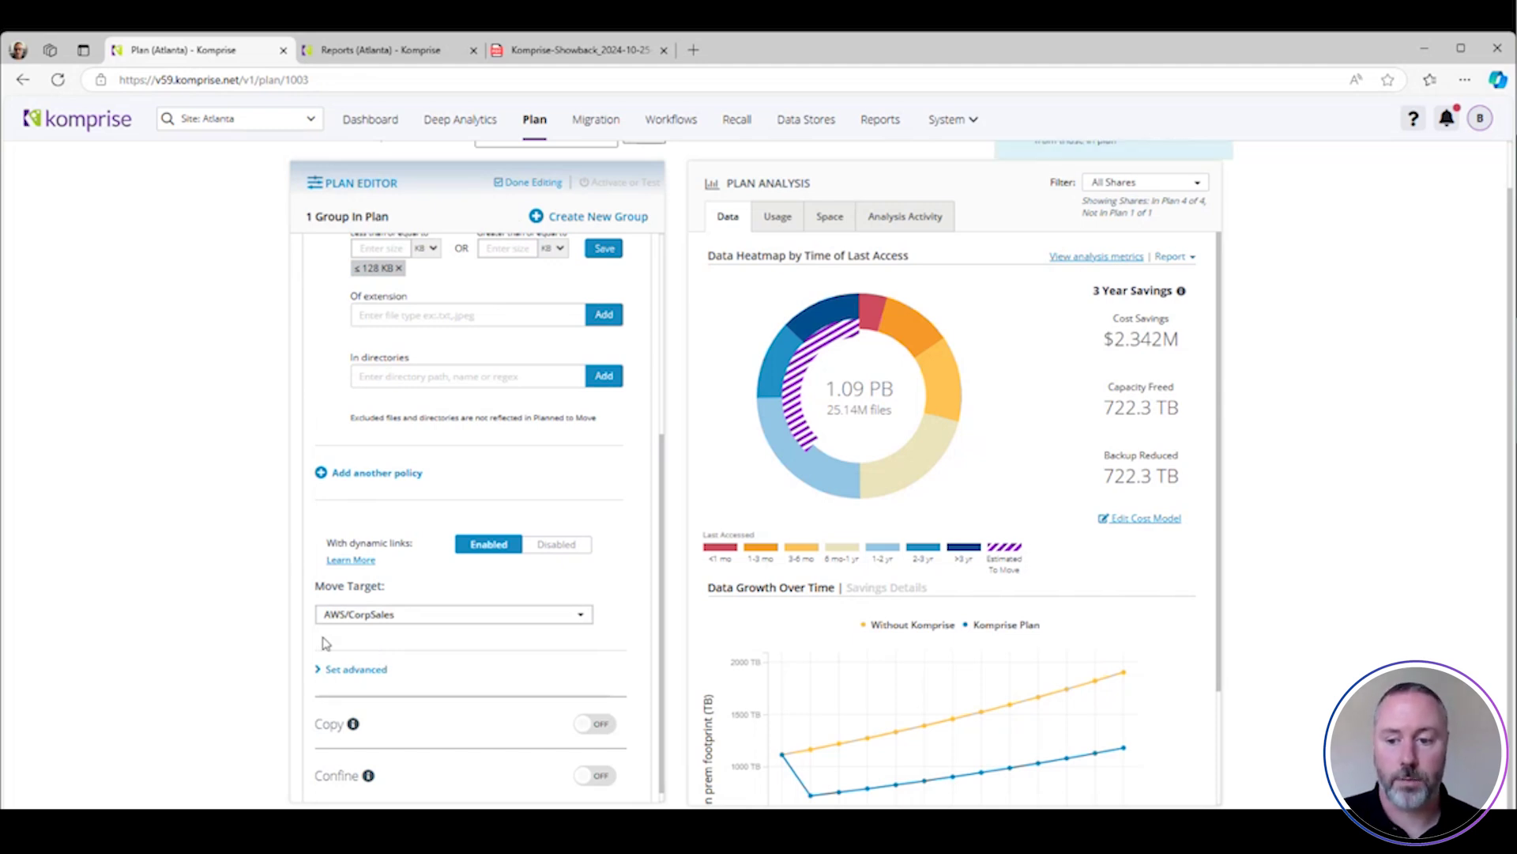
scroll(323, 643, "up", 3)
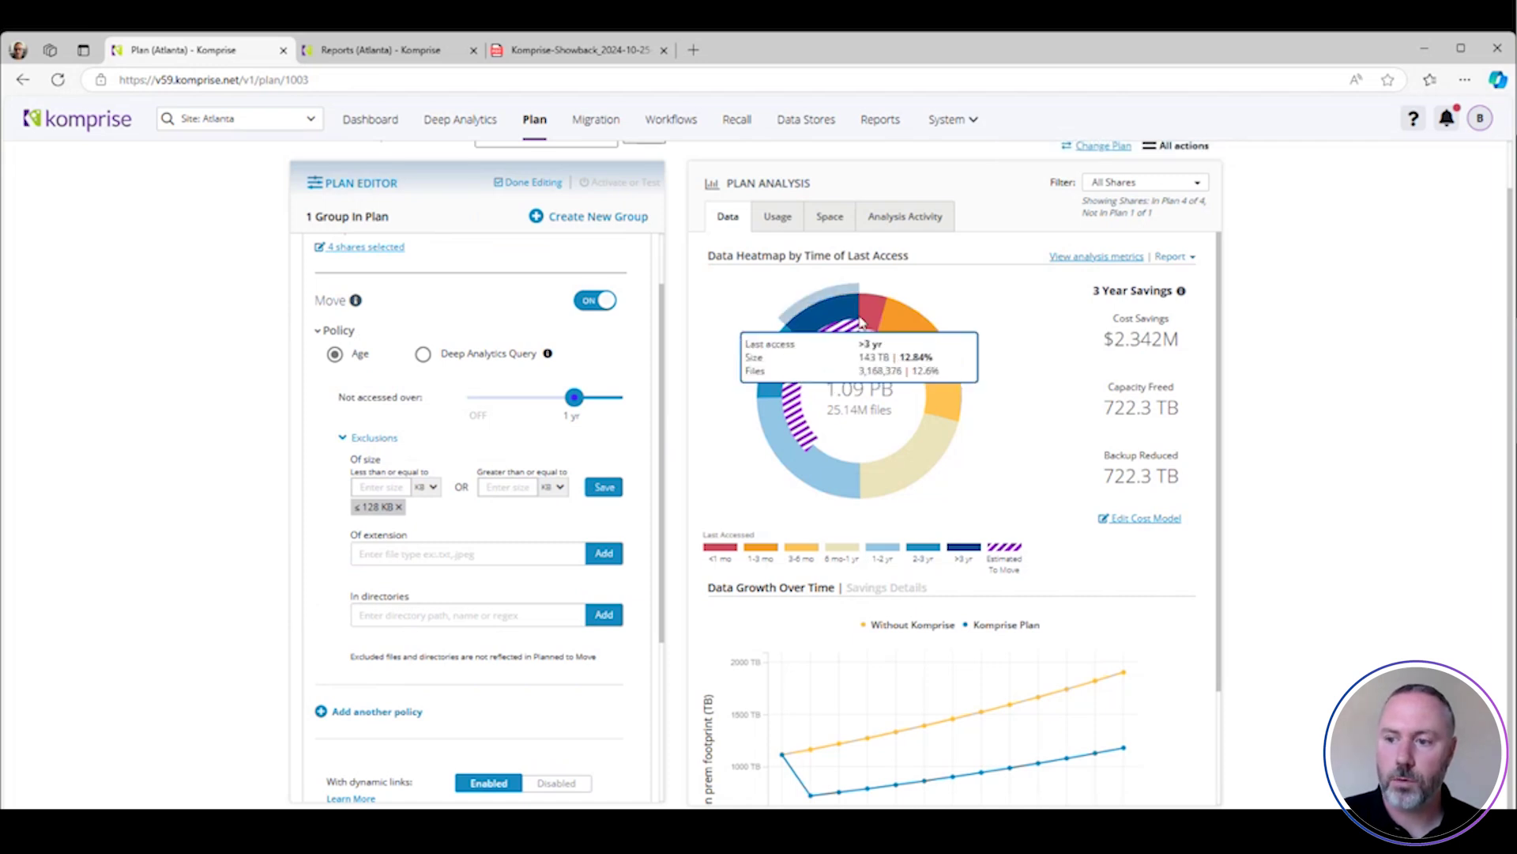
mouse_move(828, 340)
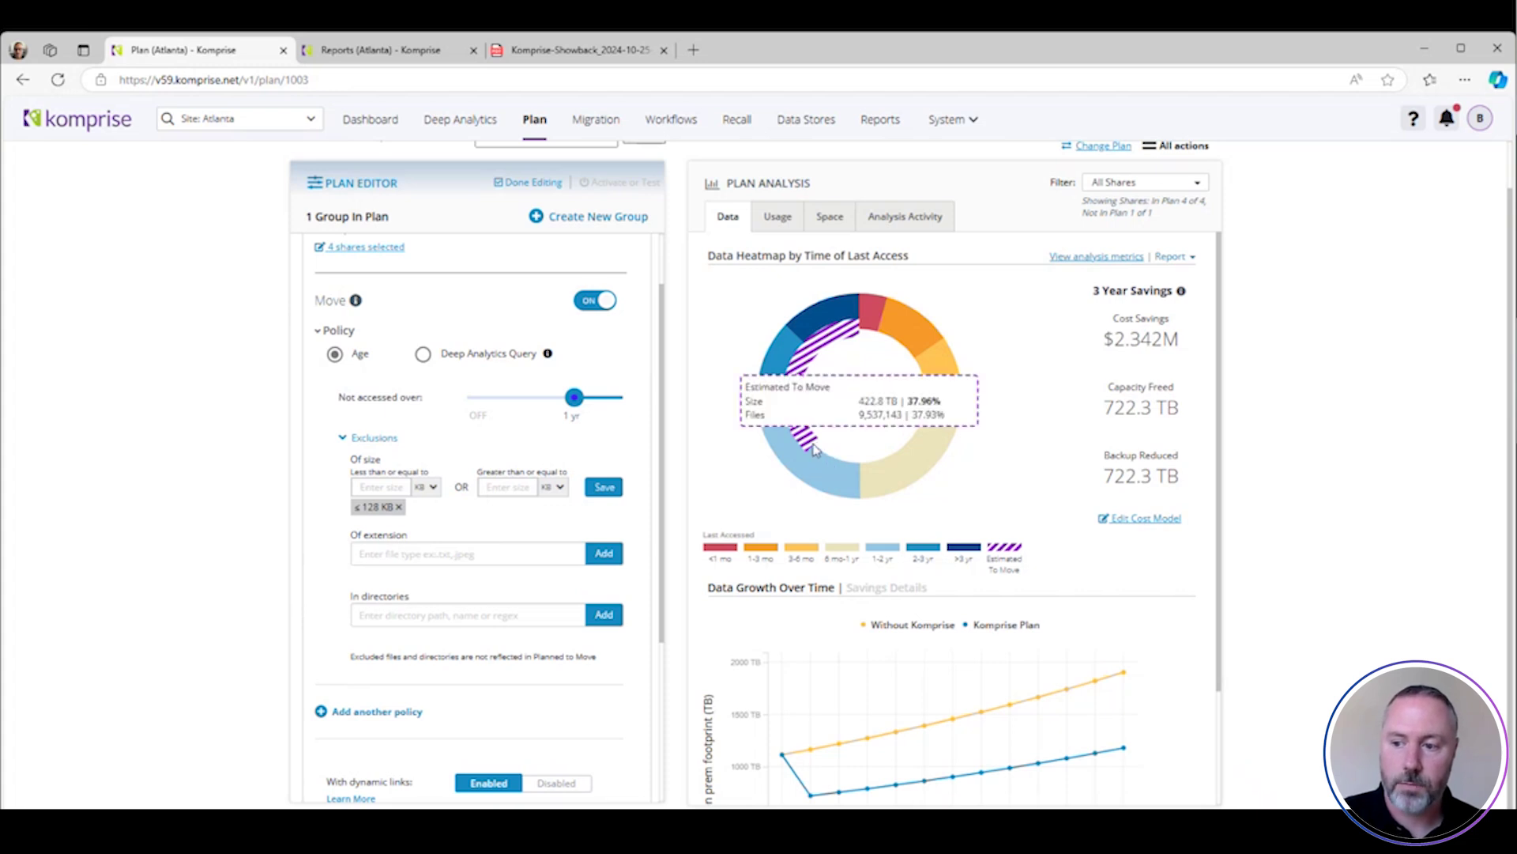
mouse_move(809, 450)
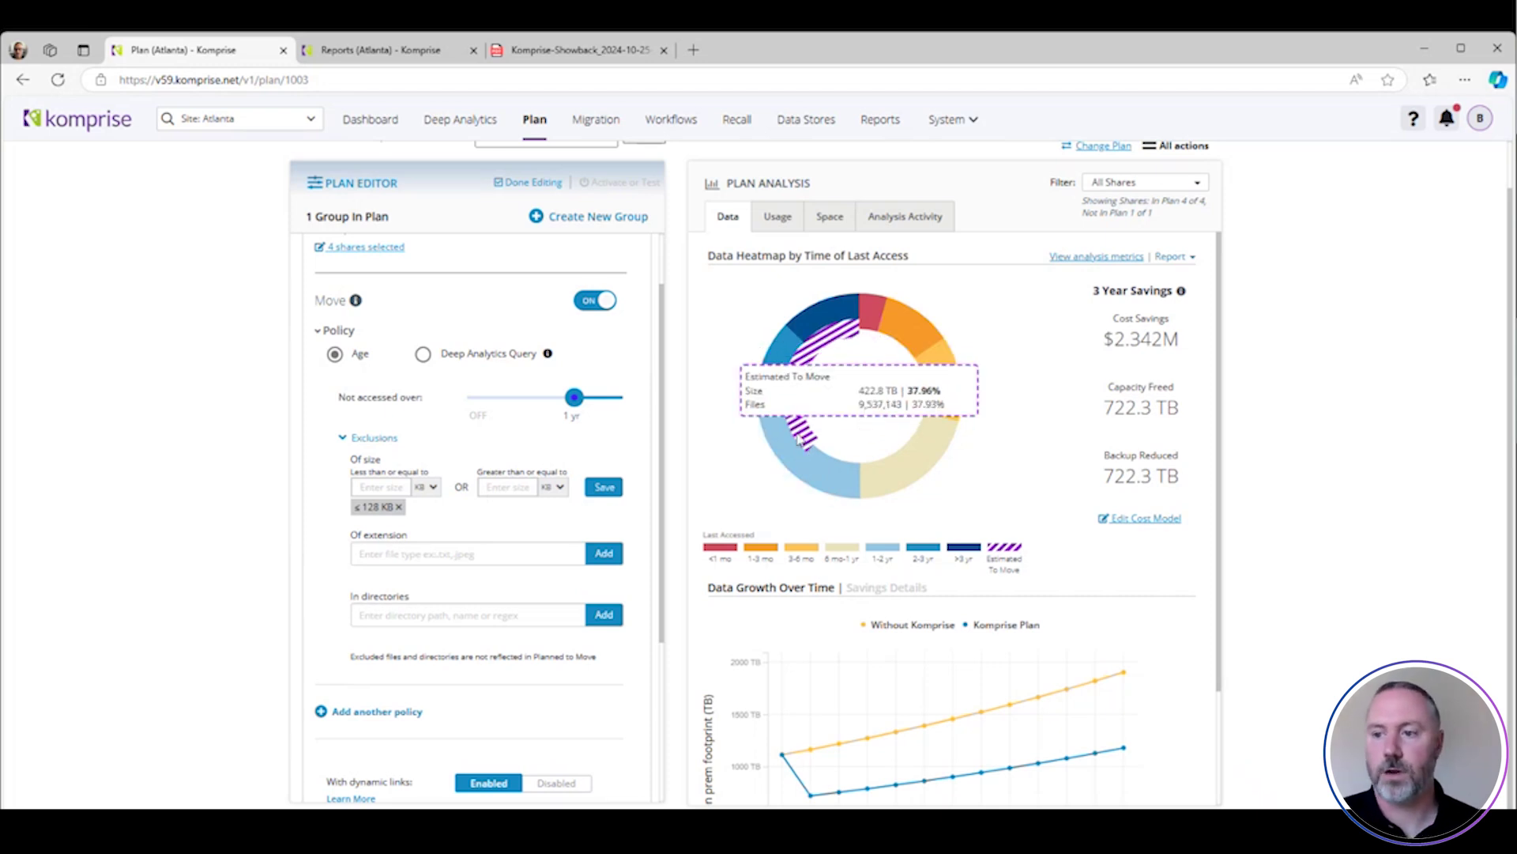
- Save the Corp group edits and review the donut and Data Growth Over Time charts
left_click(519, 183)
scroll(457, 455, "up", 1)
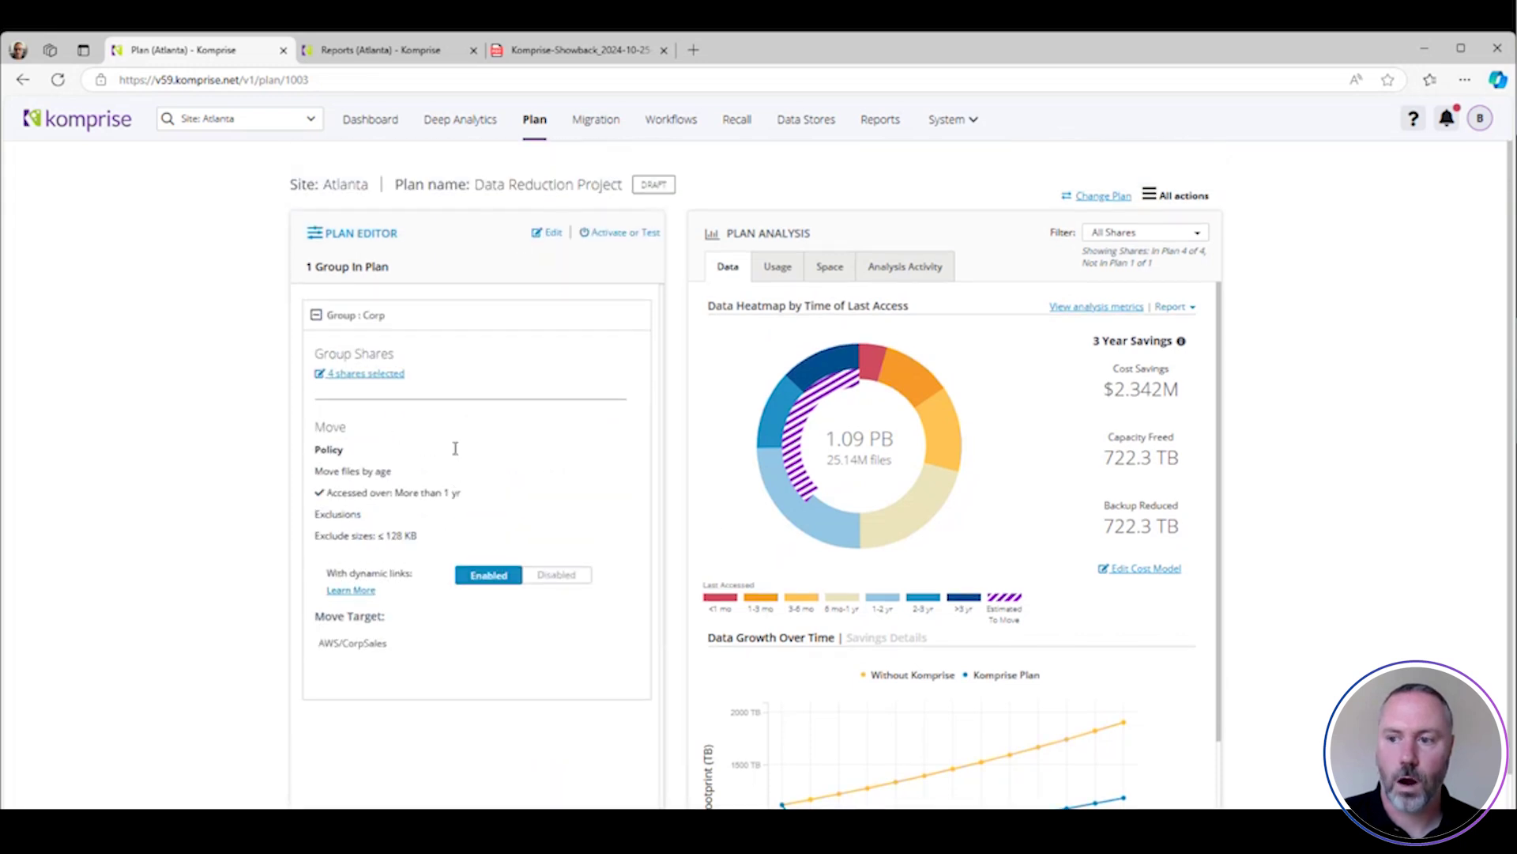
mouse_move(837, 385)
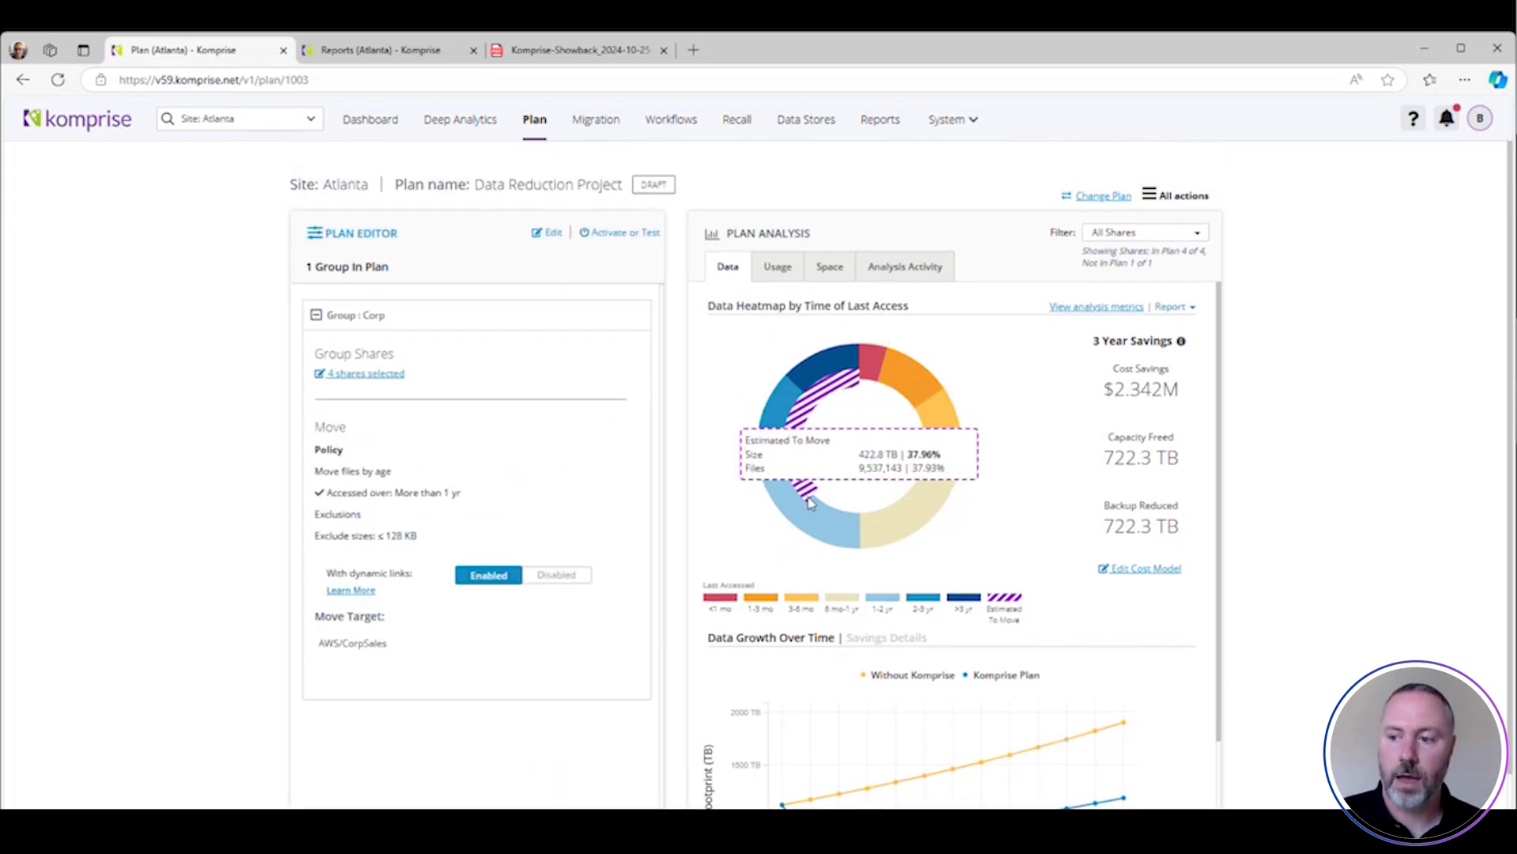
scroll(972, 593, "down", 2)
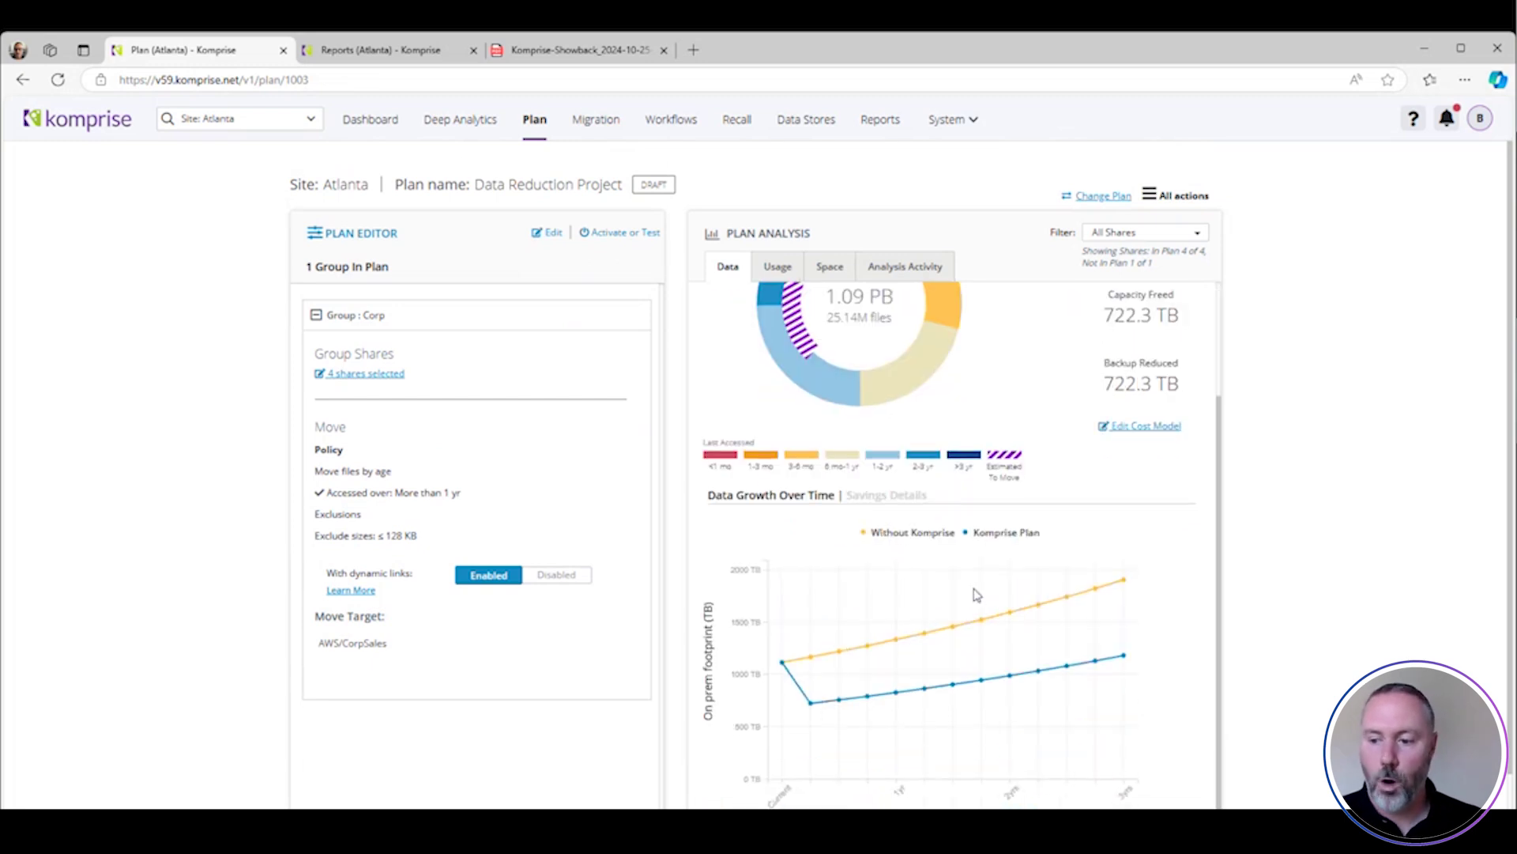
mouse_move(969, 603)
mouse_move(953, 660)
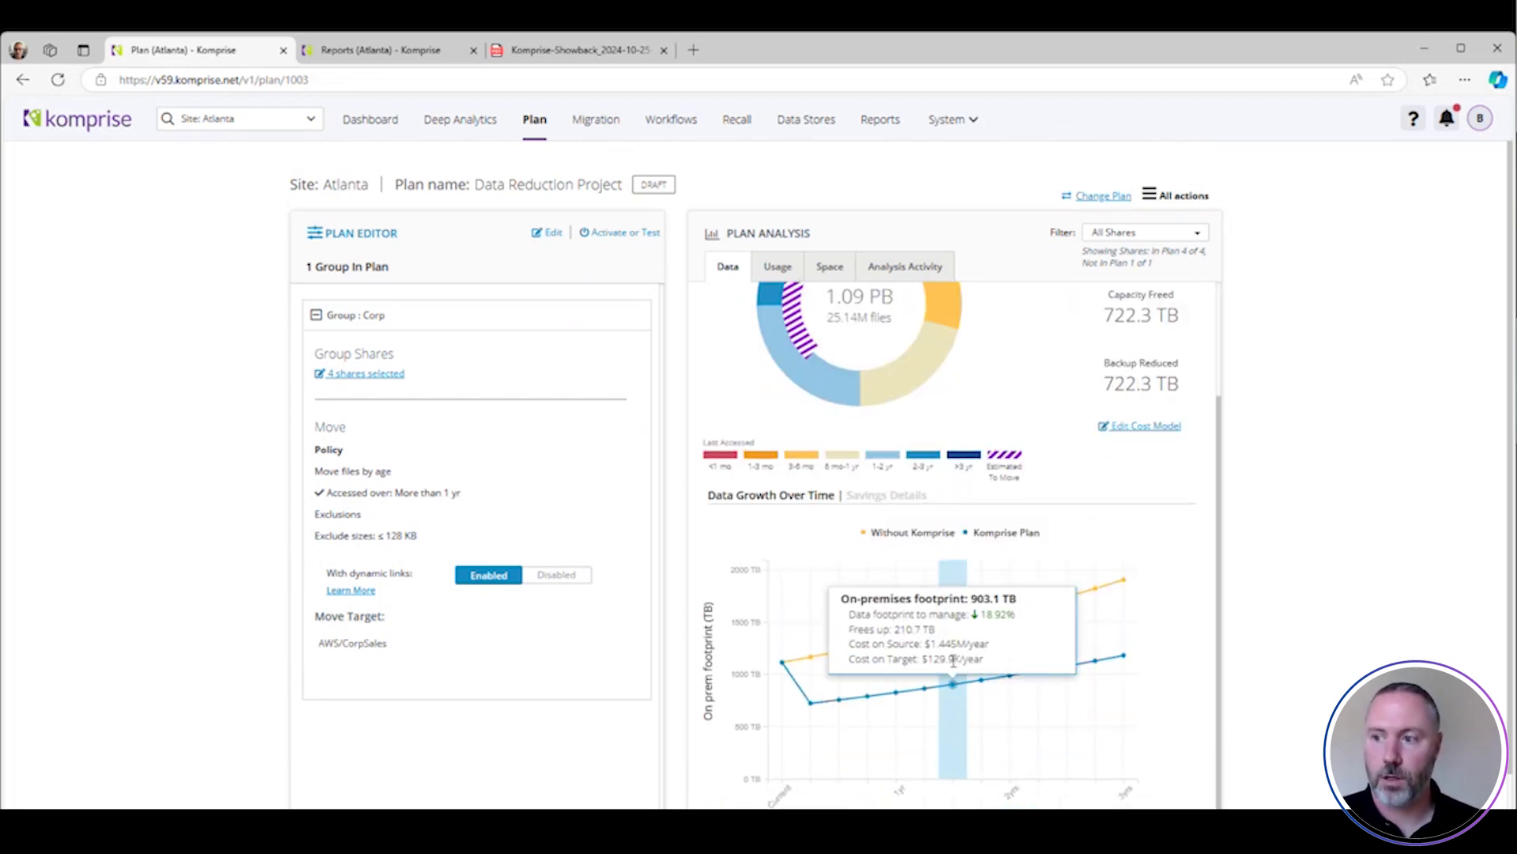
scroll(953, 660, "up", 2)
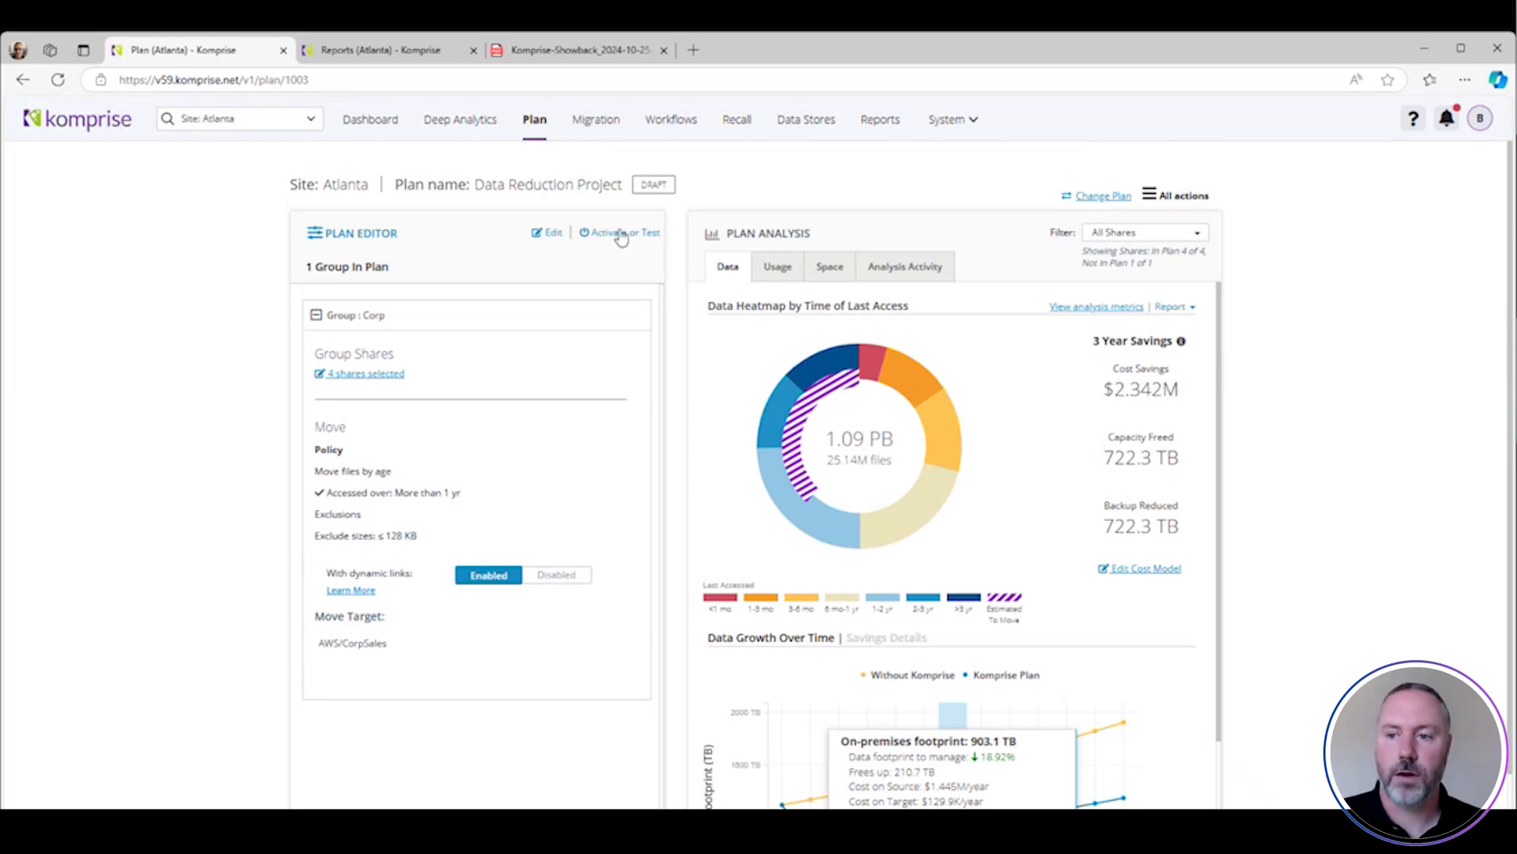
- Activate the Data Reduction Project plan, confirm it, and dismiss the success message
left_click(622, 235)
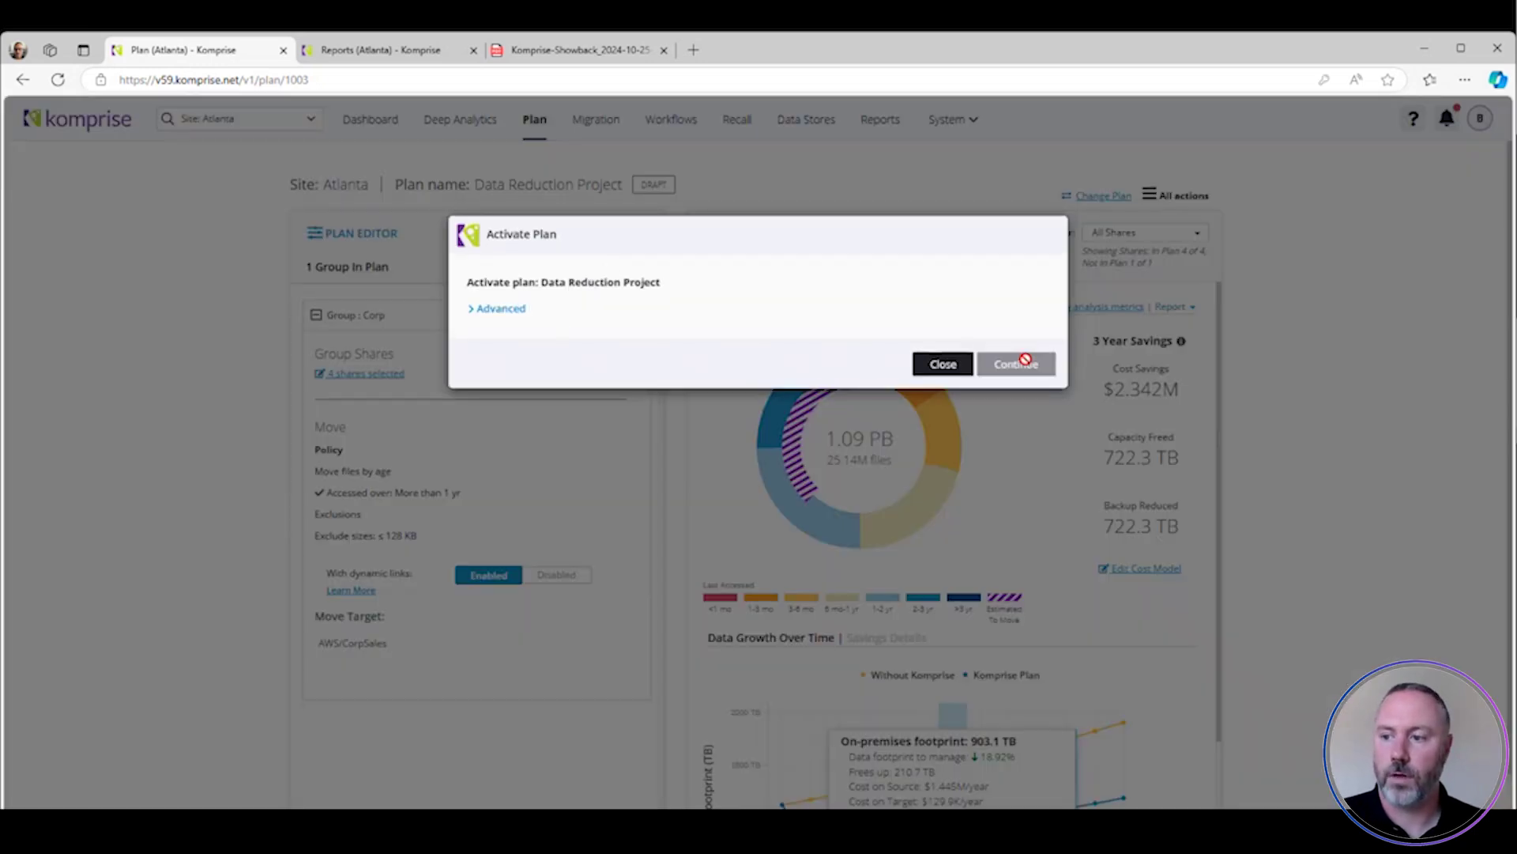
left_click(1027, 361)
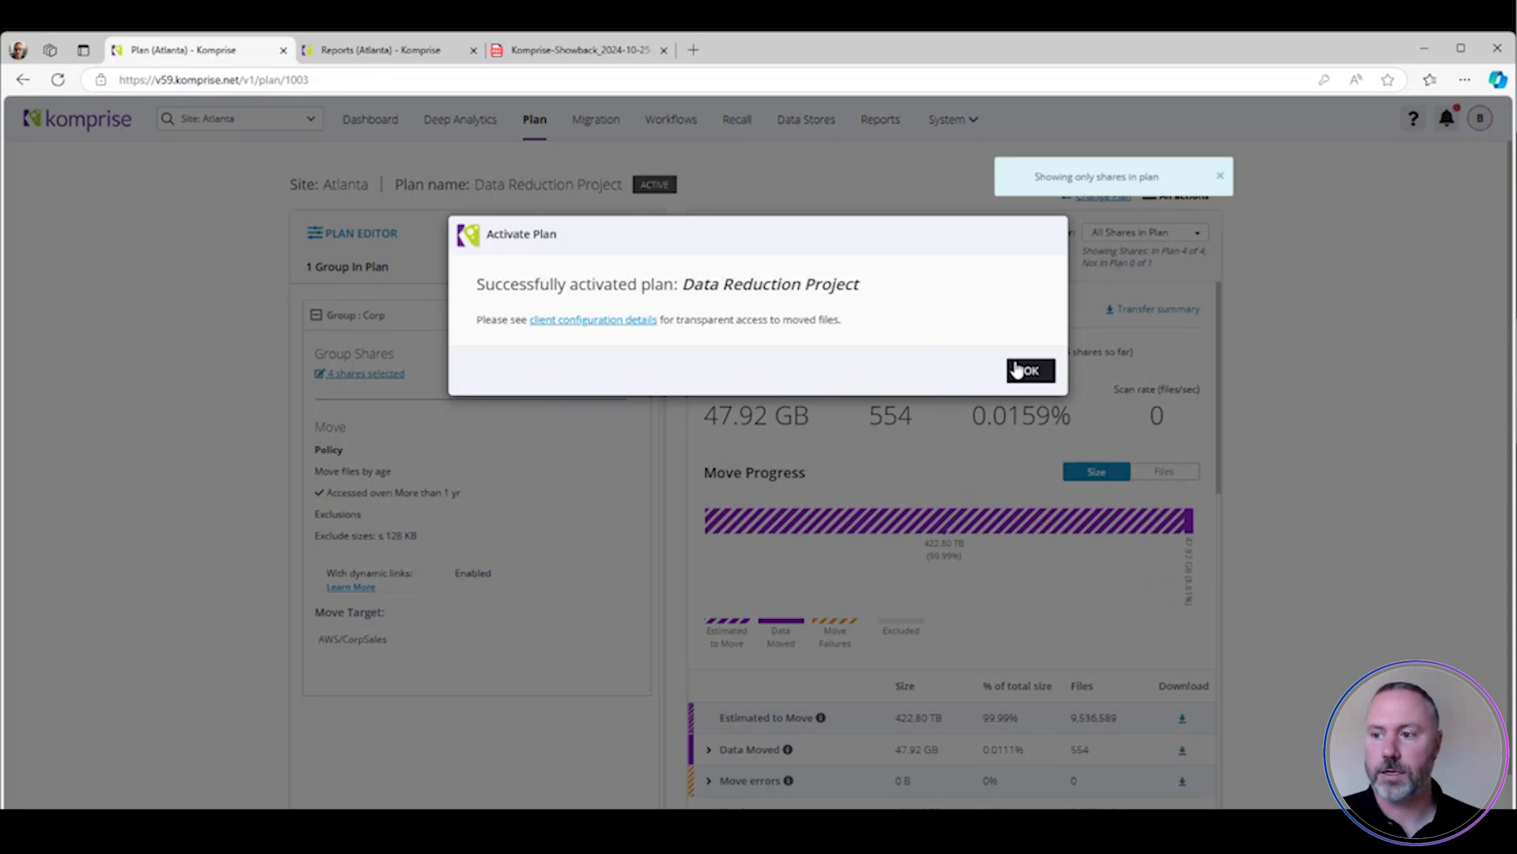
left_click(1025, 372)
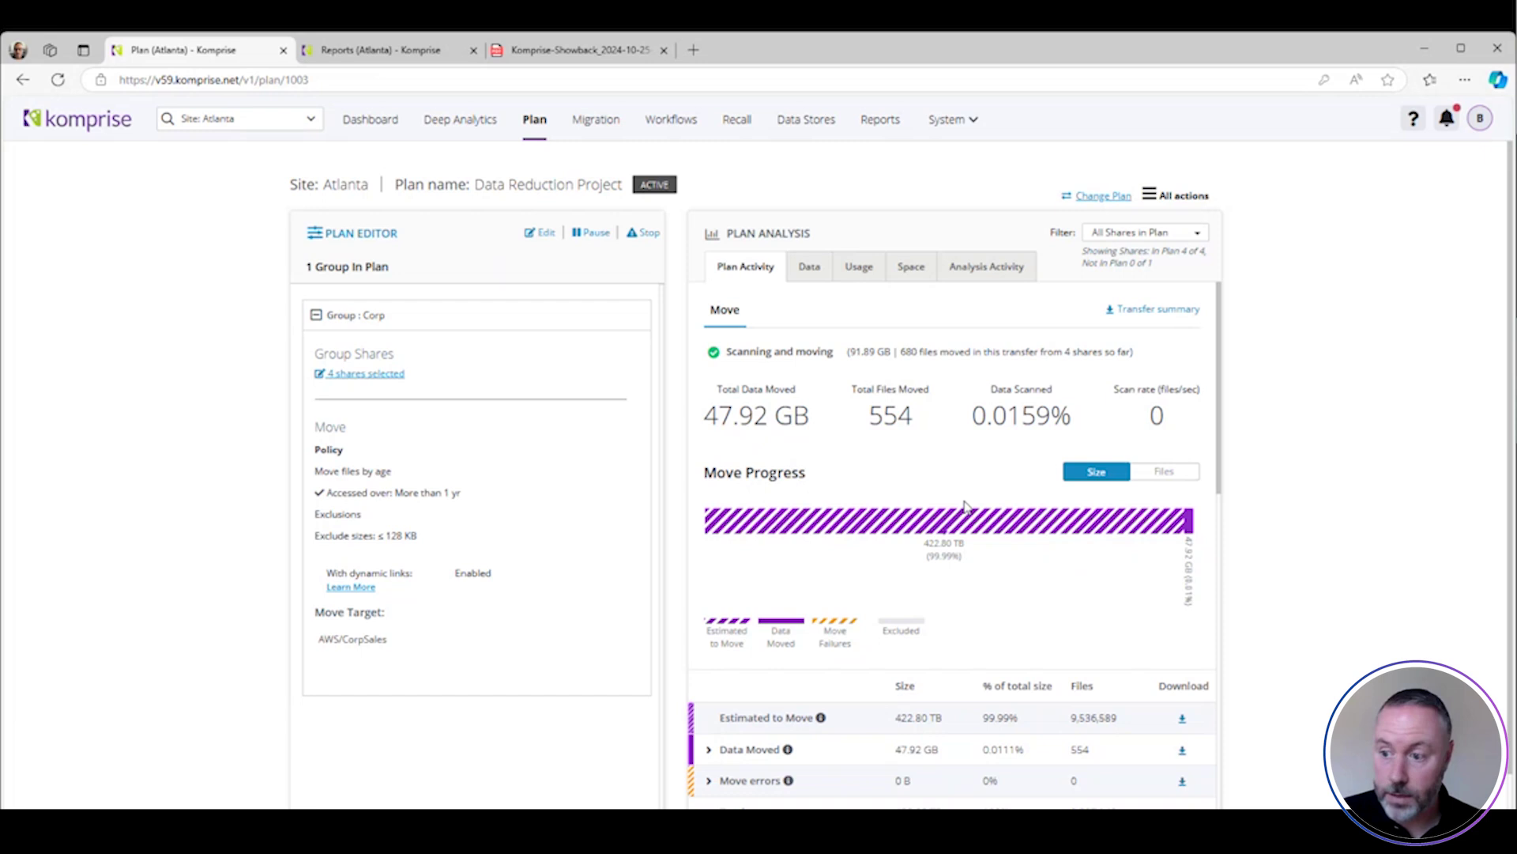
- Switch back to the Komprise-Showback PDF showing the Atlanta cost summary
left_click(365, 50)
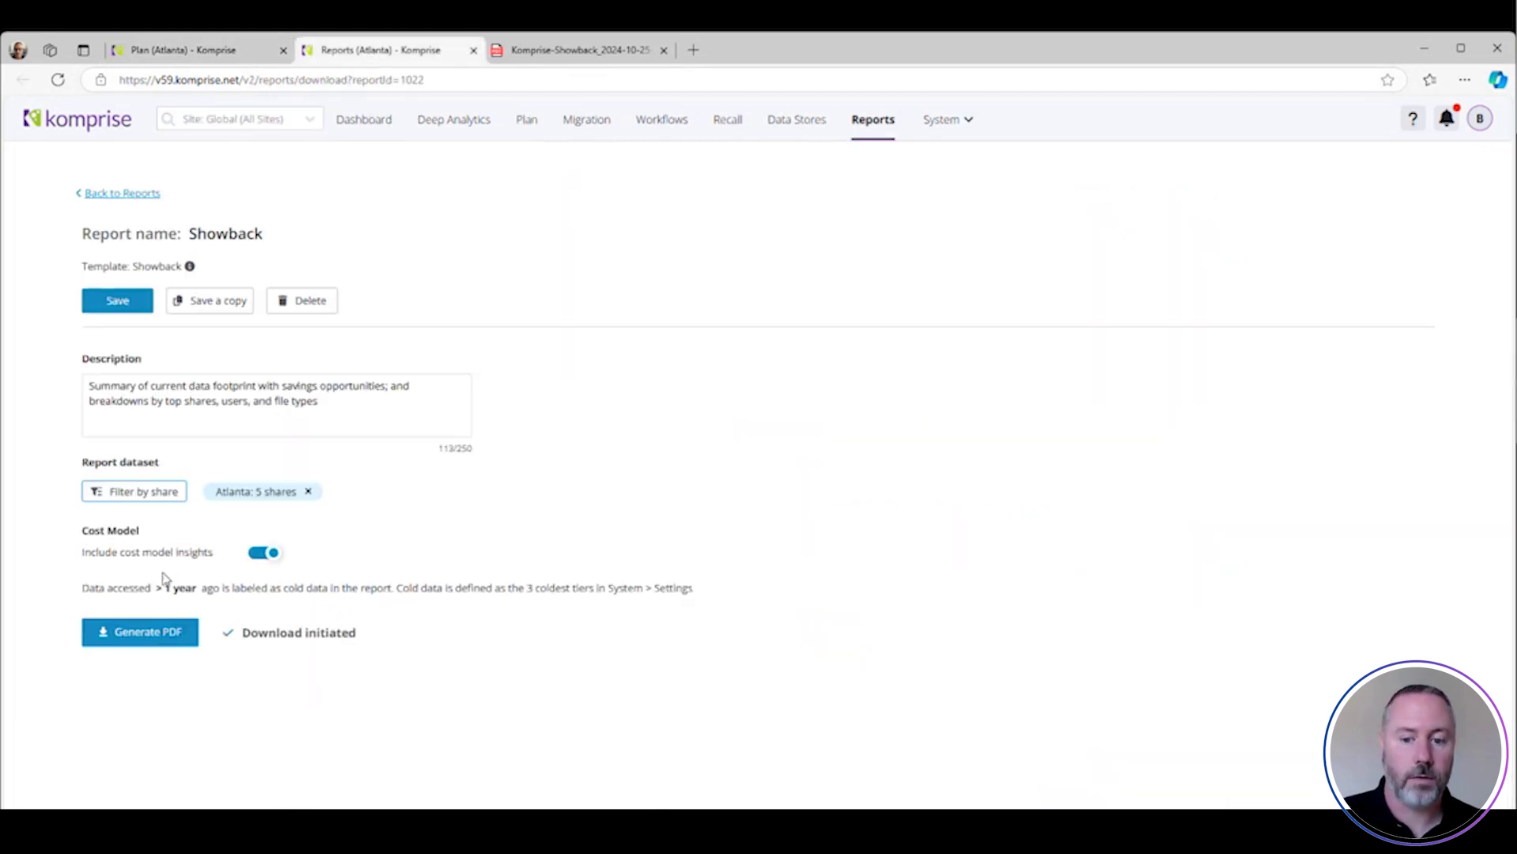
left_click(550, 52)
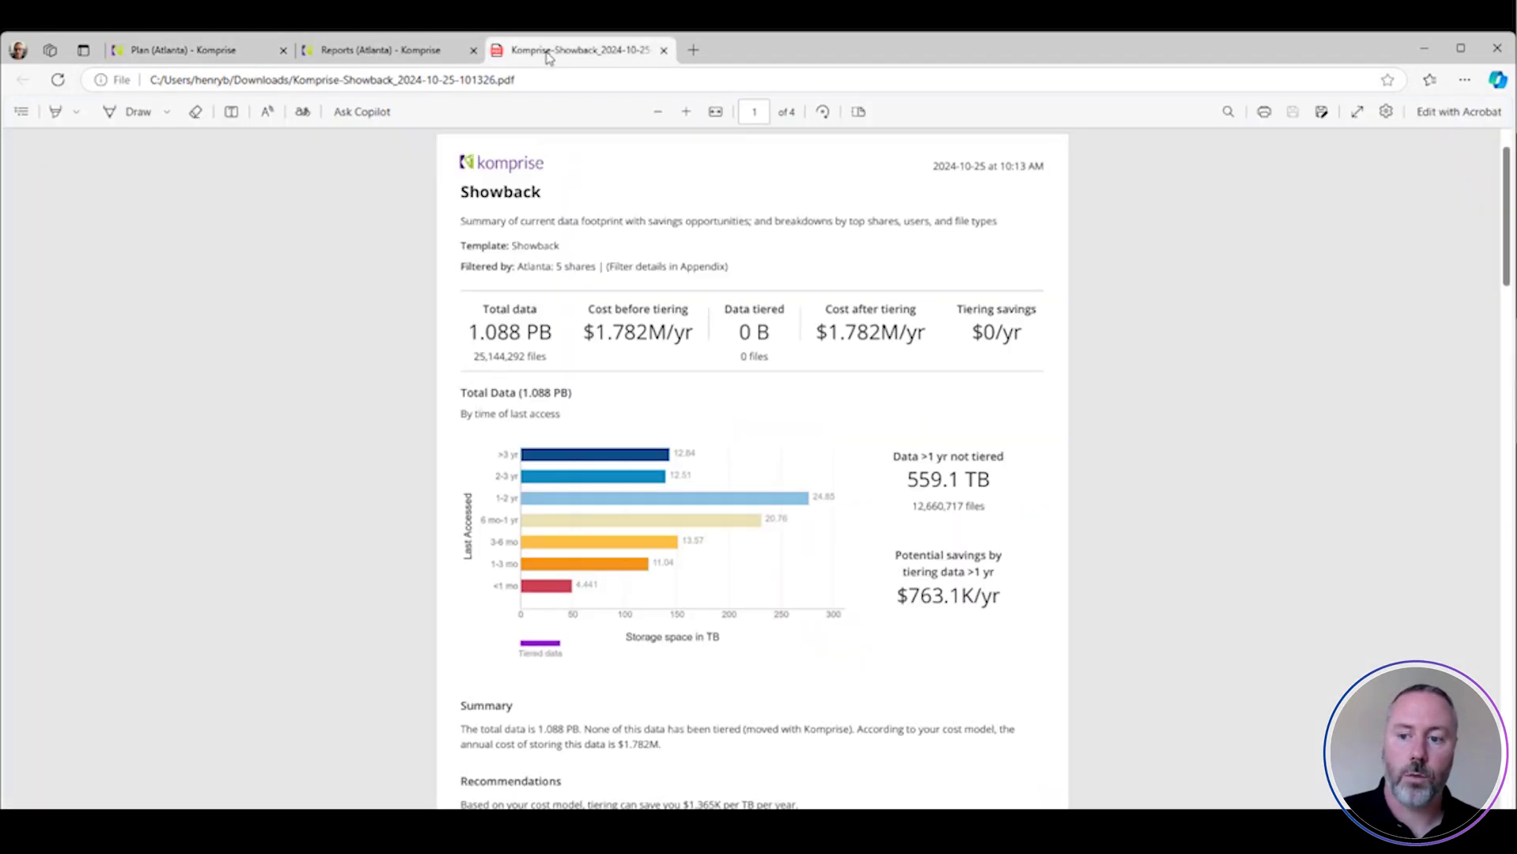